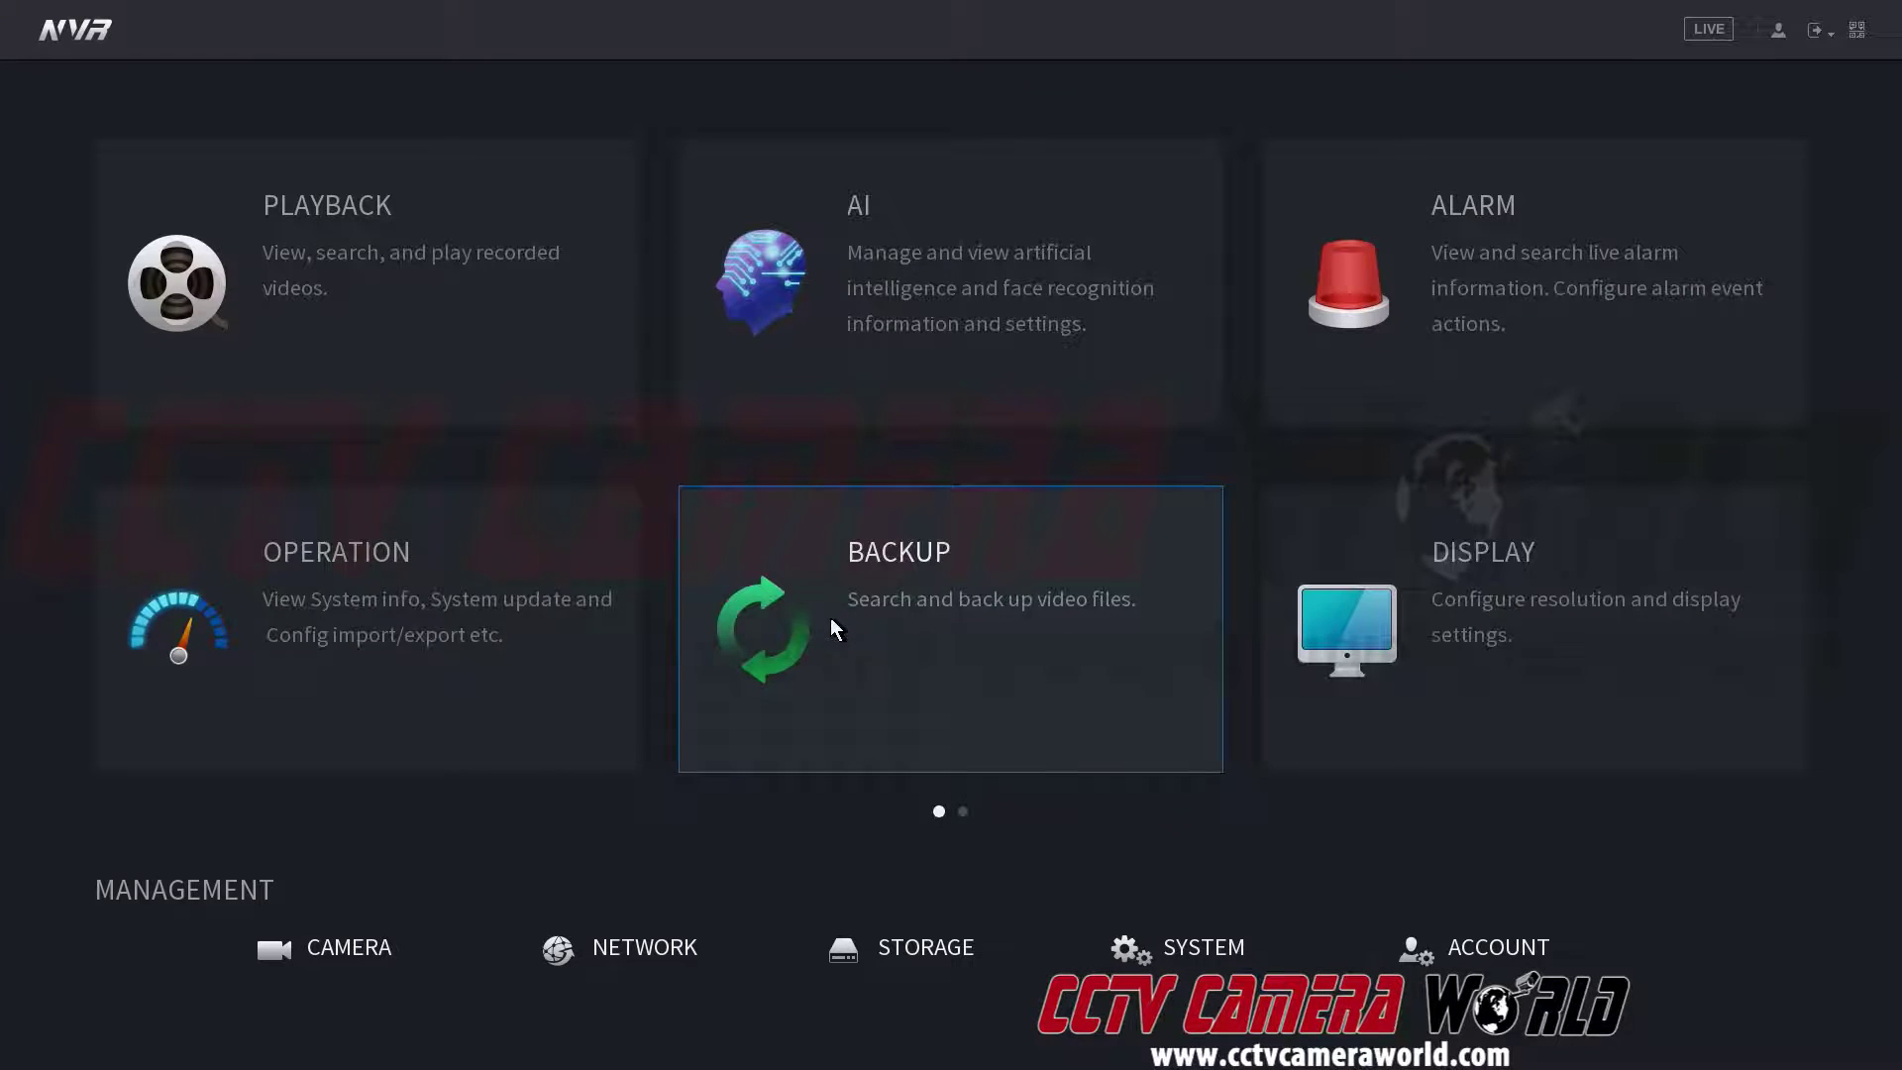
# - Open the CAMERA encode settings for channel 1 from the main menu's Management section
pyautogui.click(378, 937)
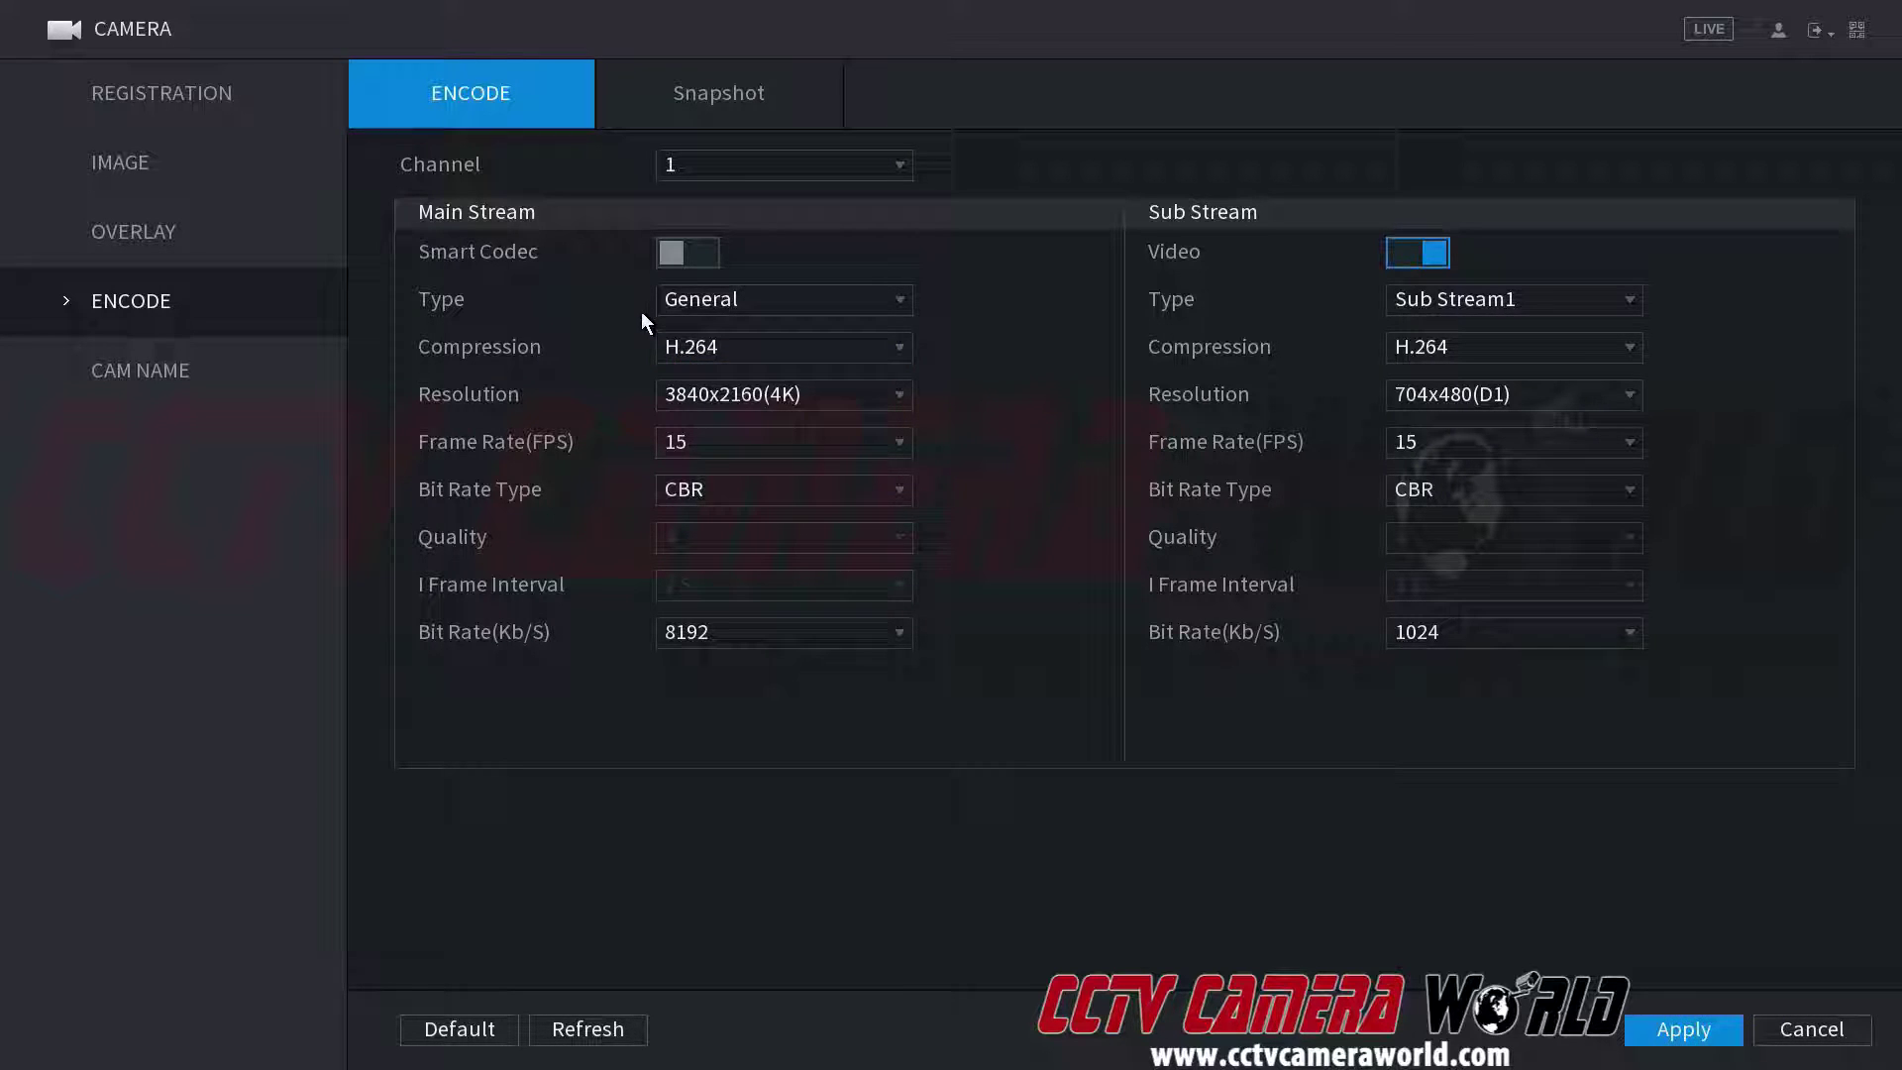
pyautogui.click(668, 311)
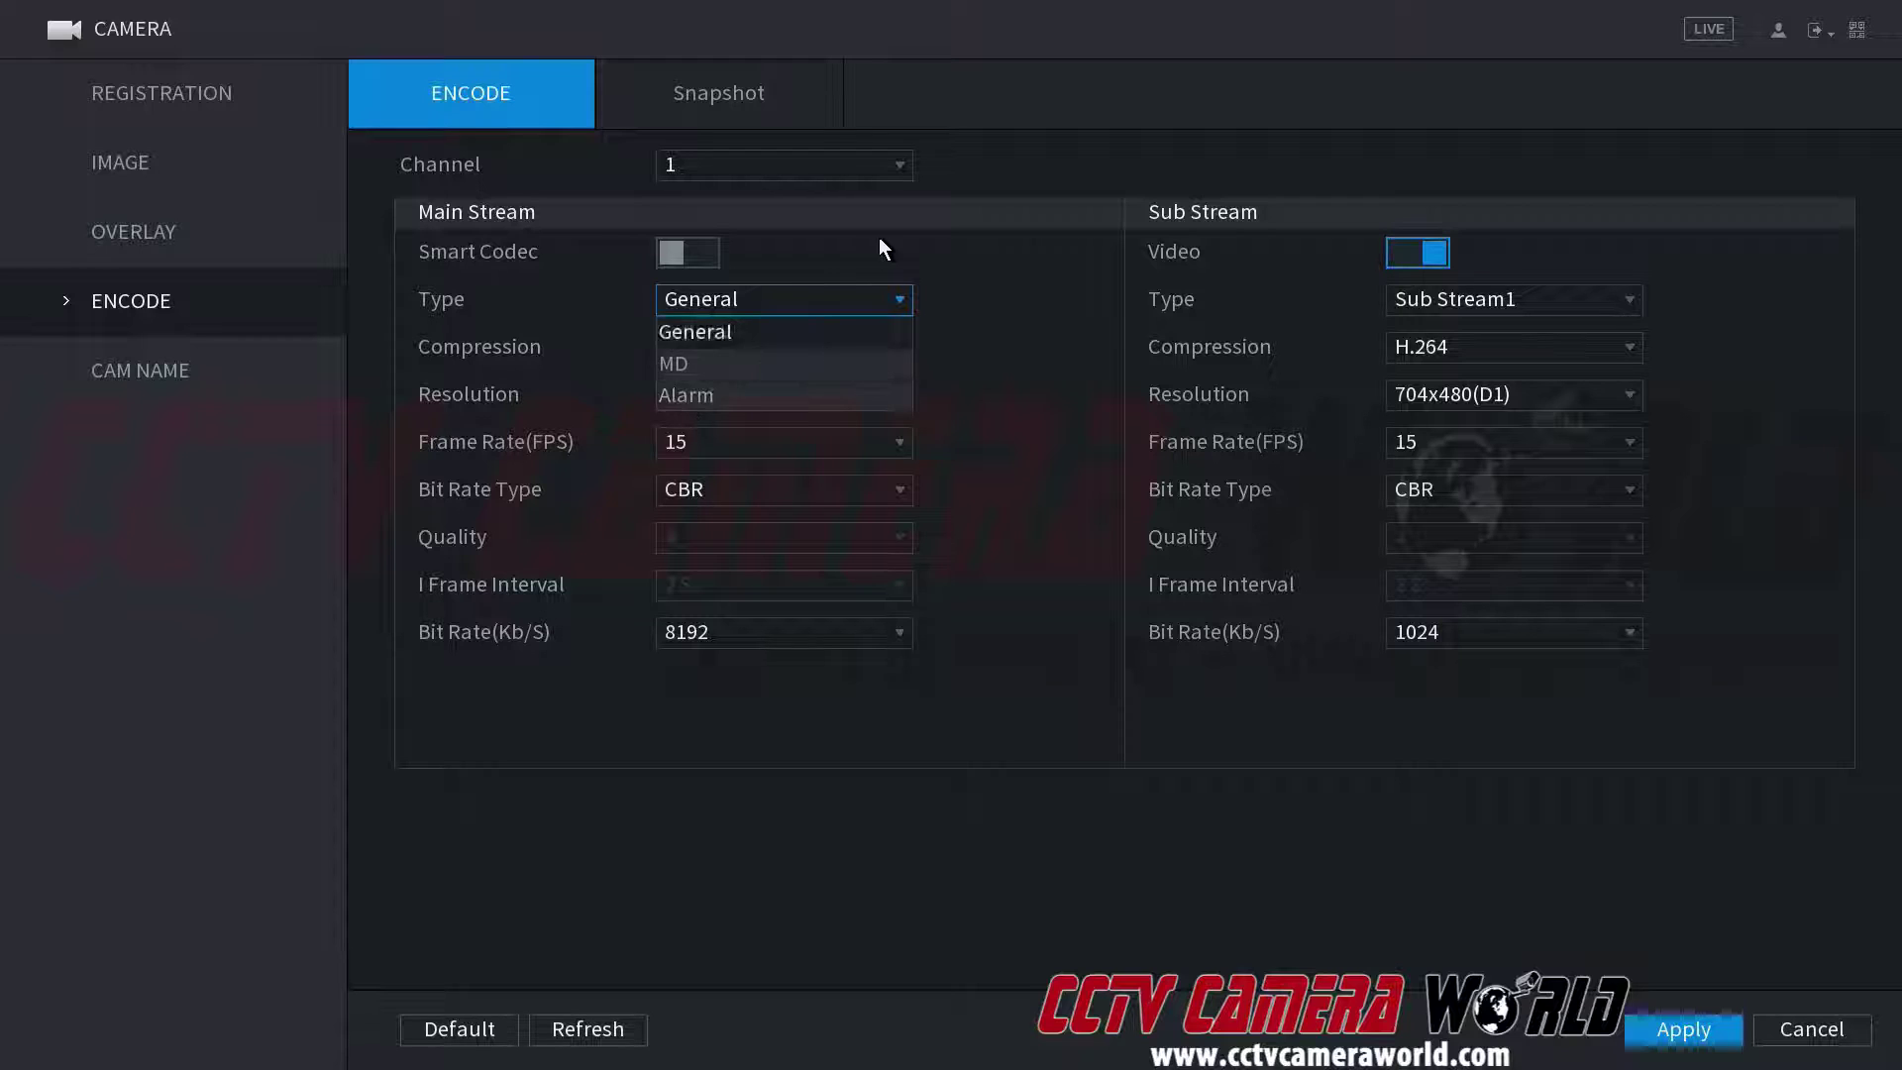
pyautogui.click(951, 238)
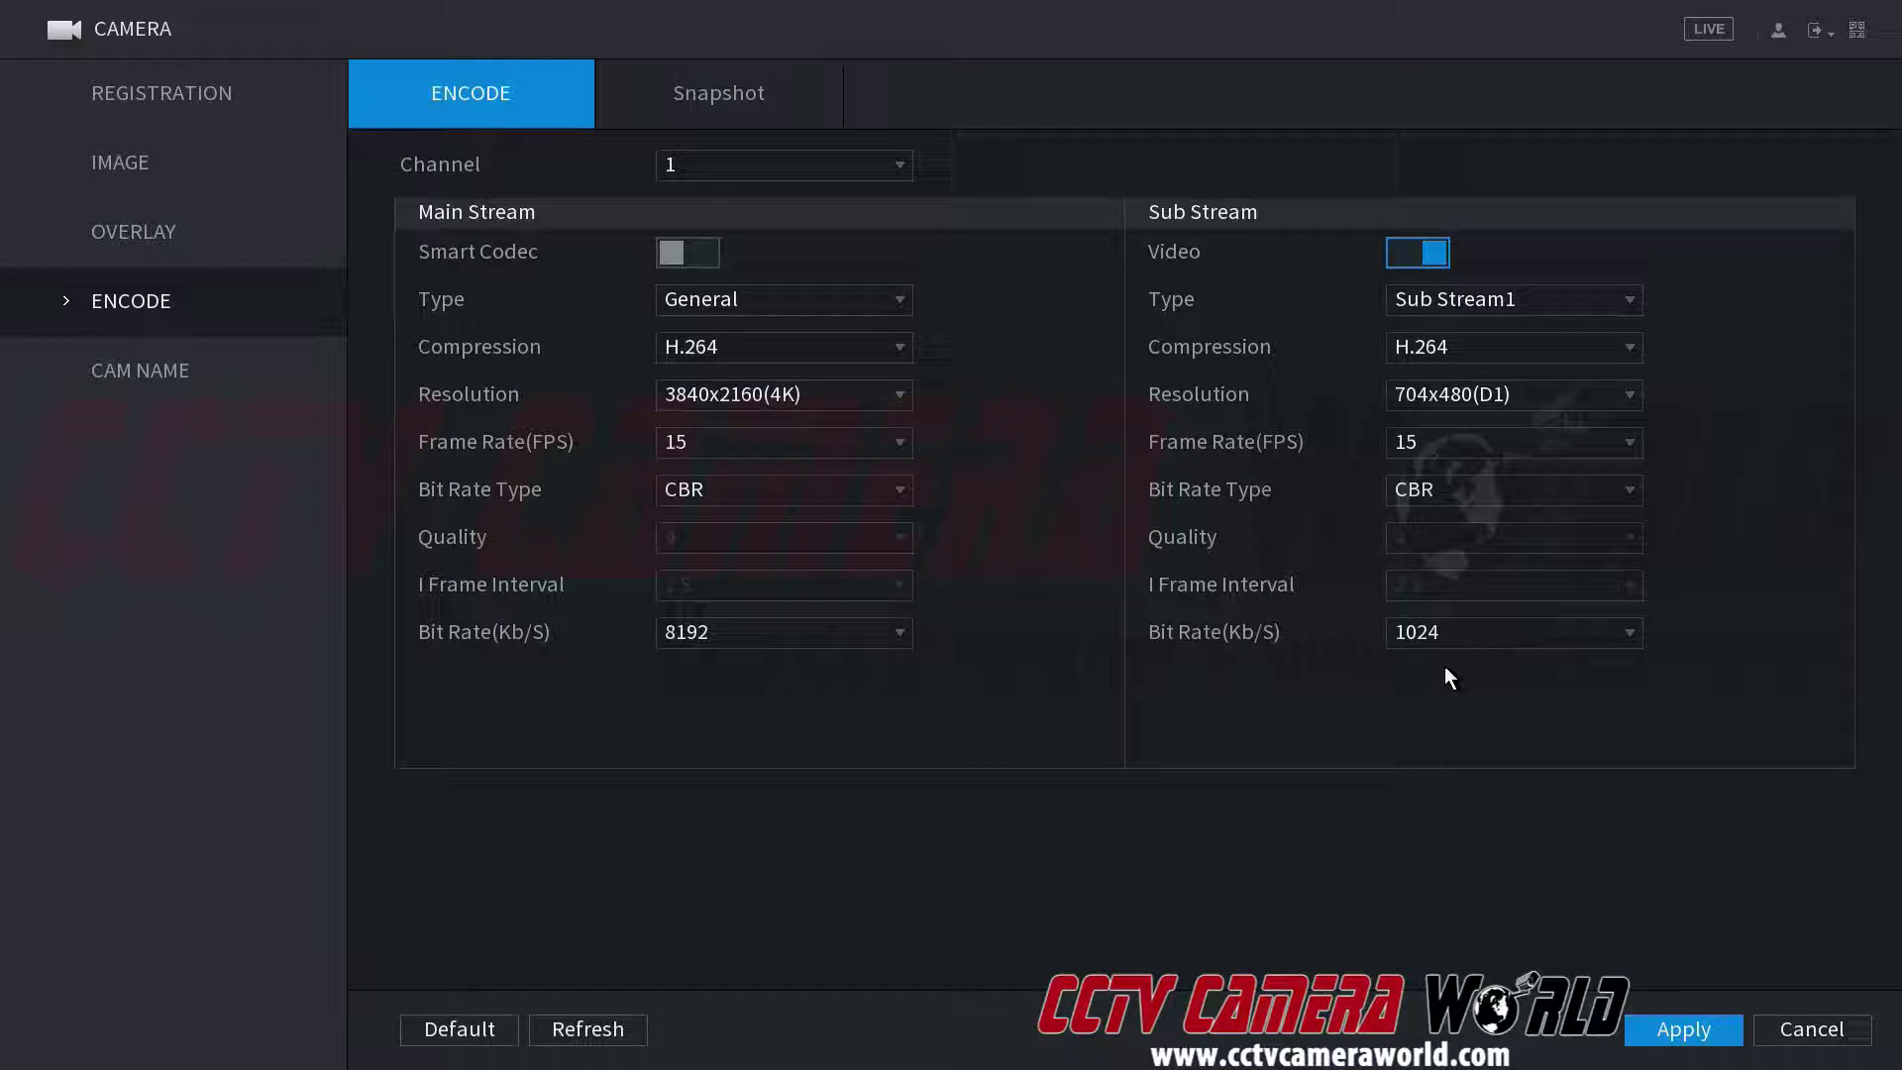
# - Change channel 1's sub stream bit rate from 1024 to 512 Kb/s and apply it
pyautogui.click(1498, 646)
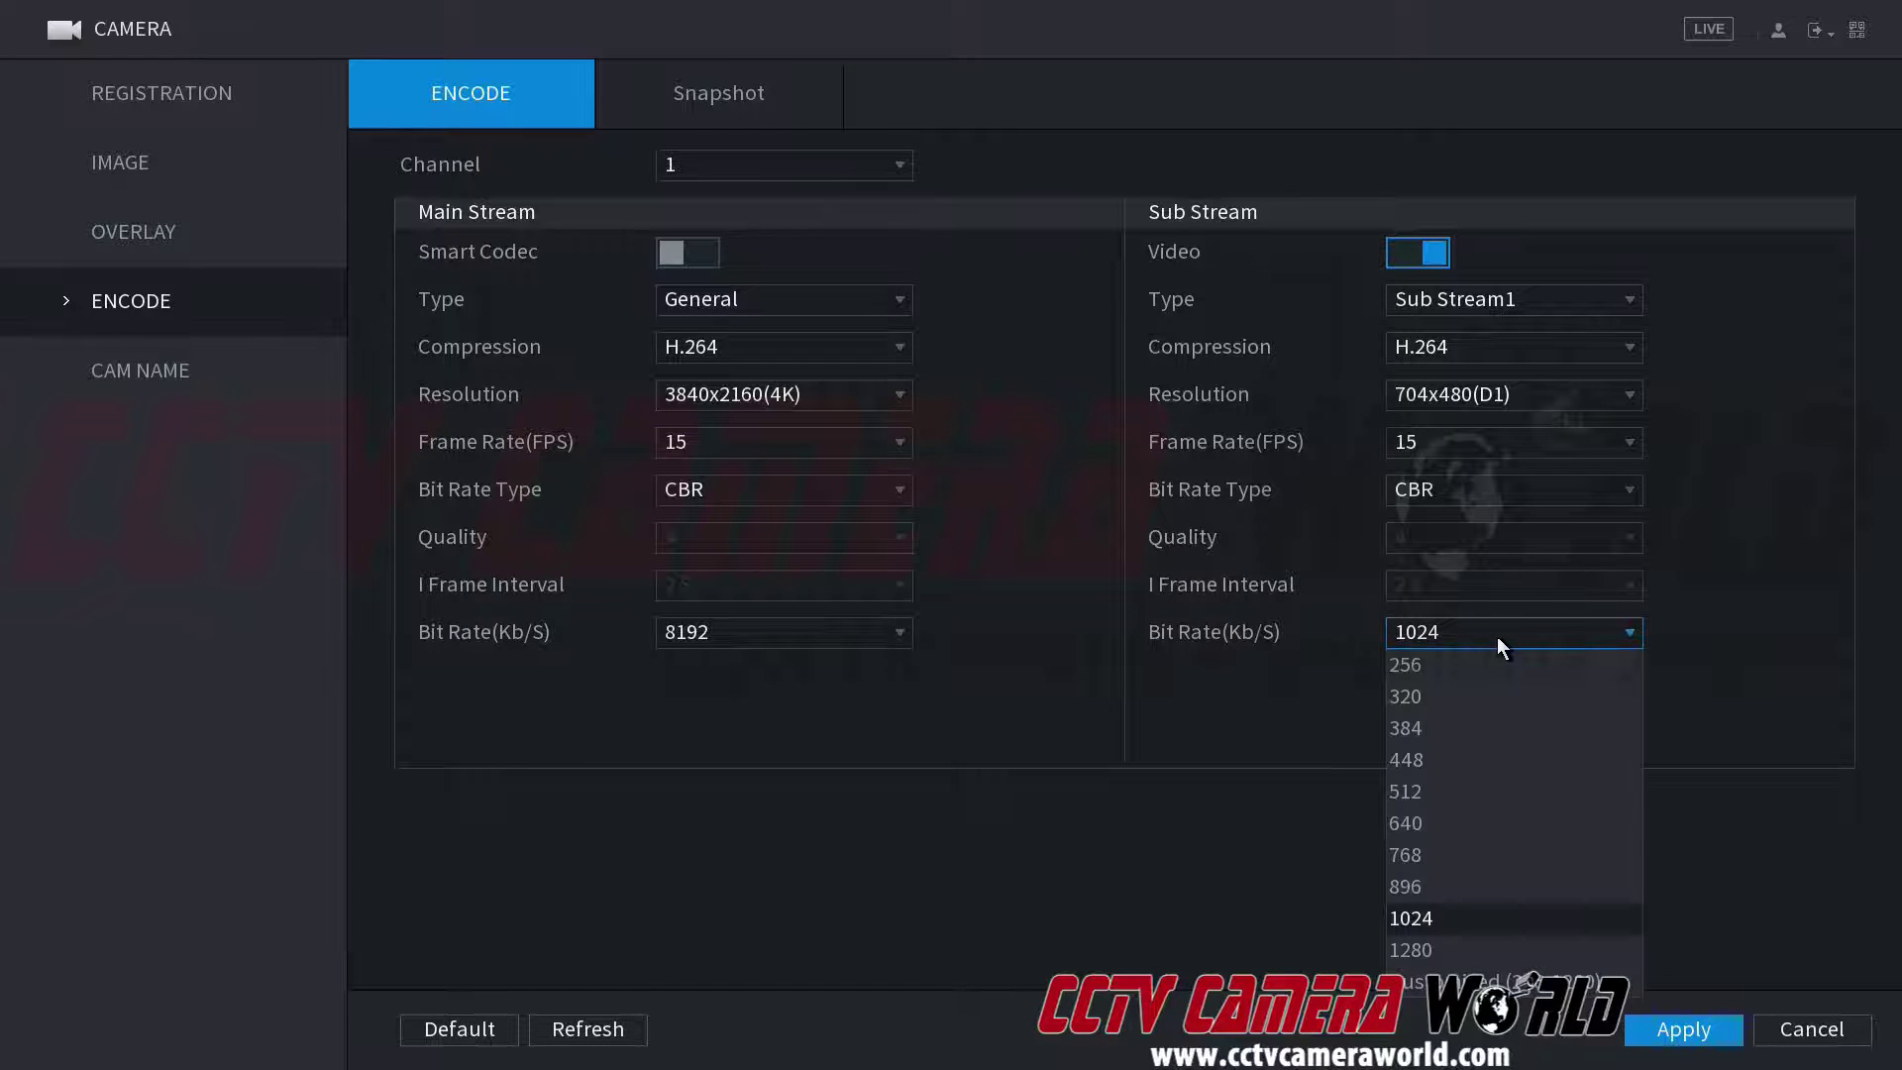
pyautogui.click(1468, 790)
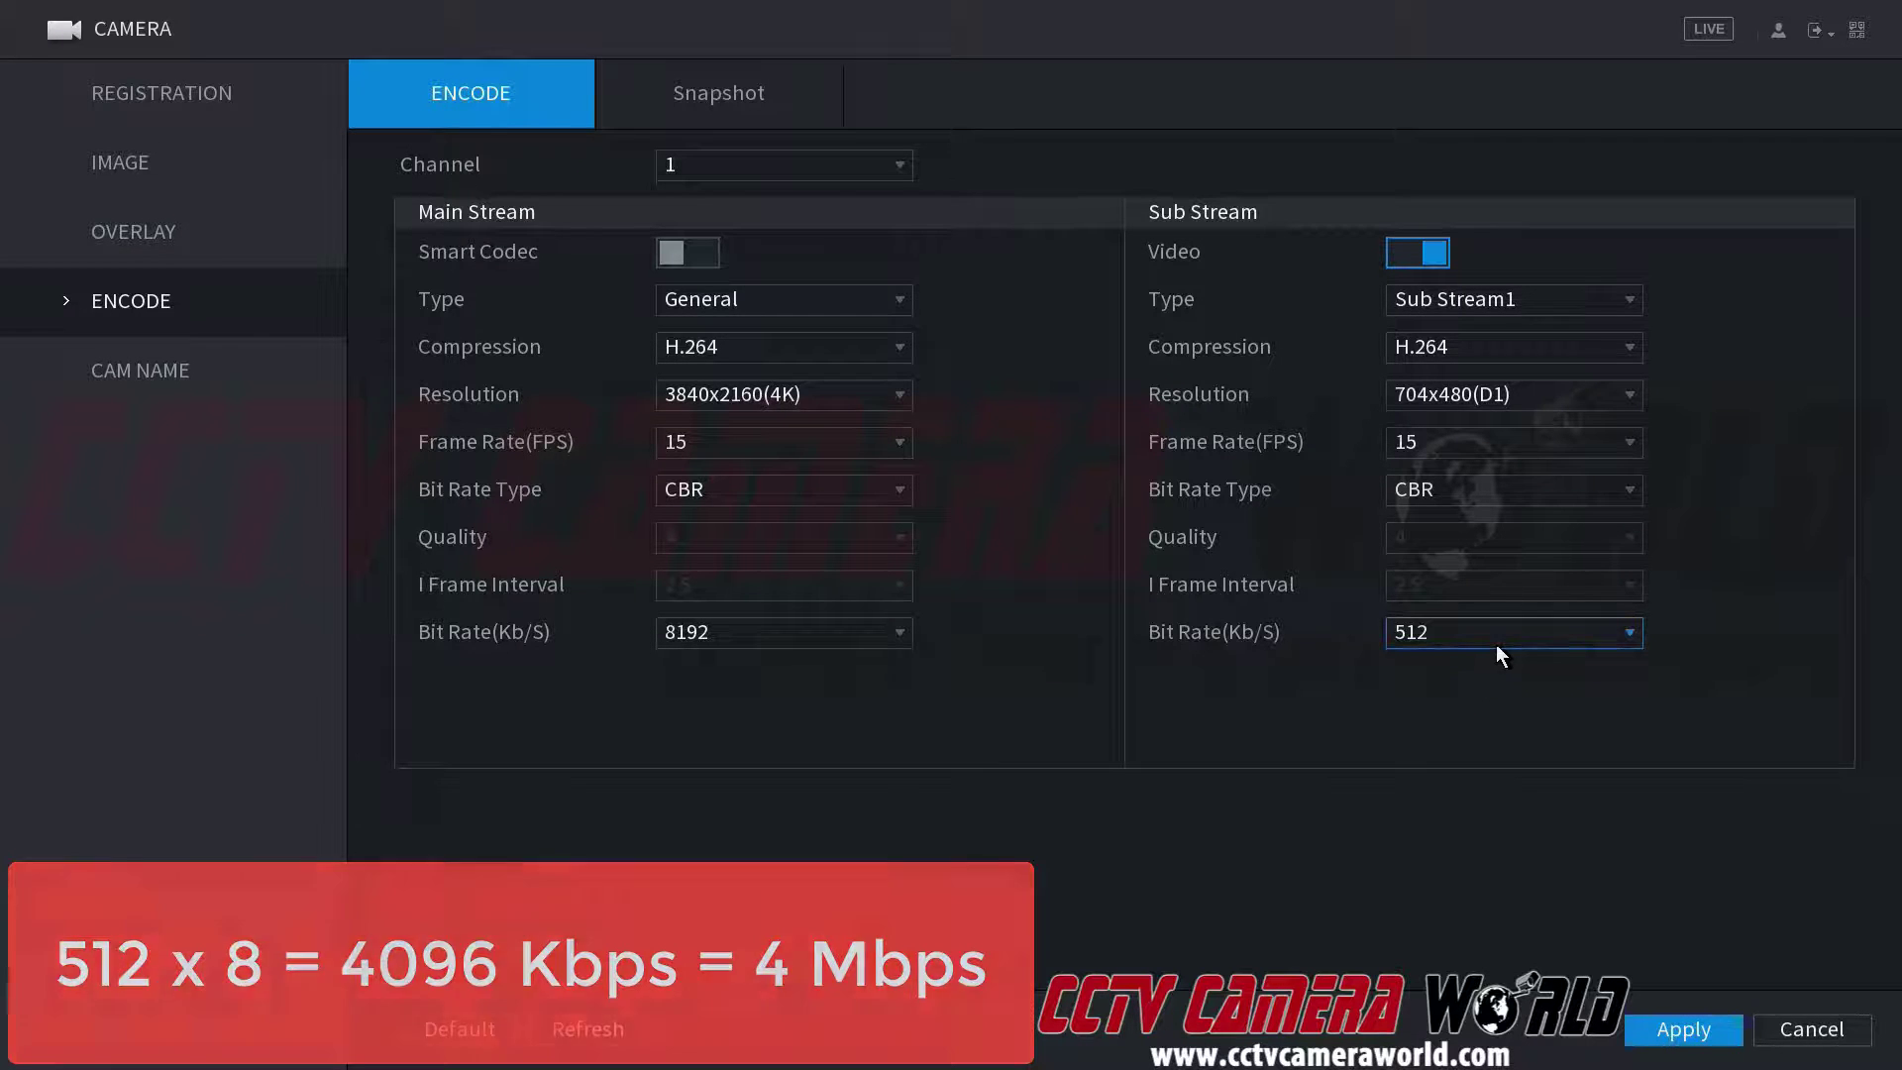
pyautogui.click(1498, 647)
pyautogui.click(1625, 897)
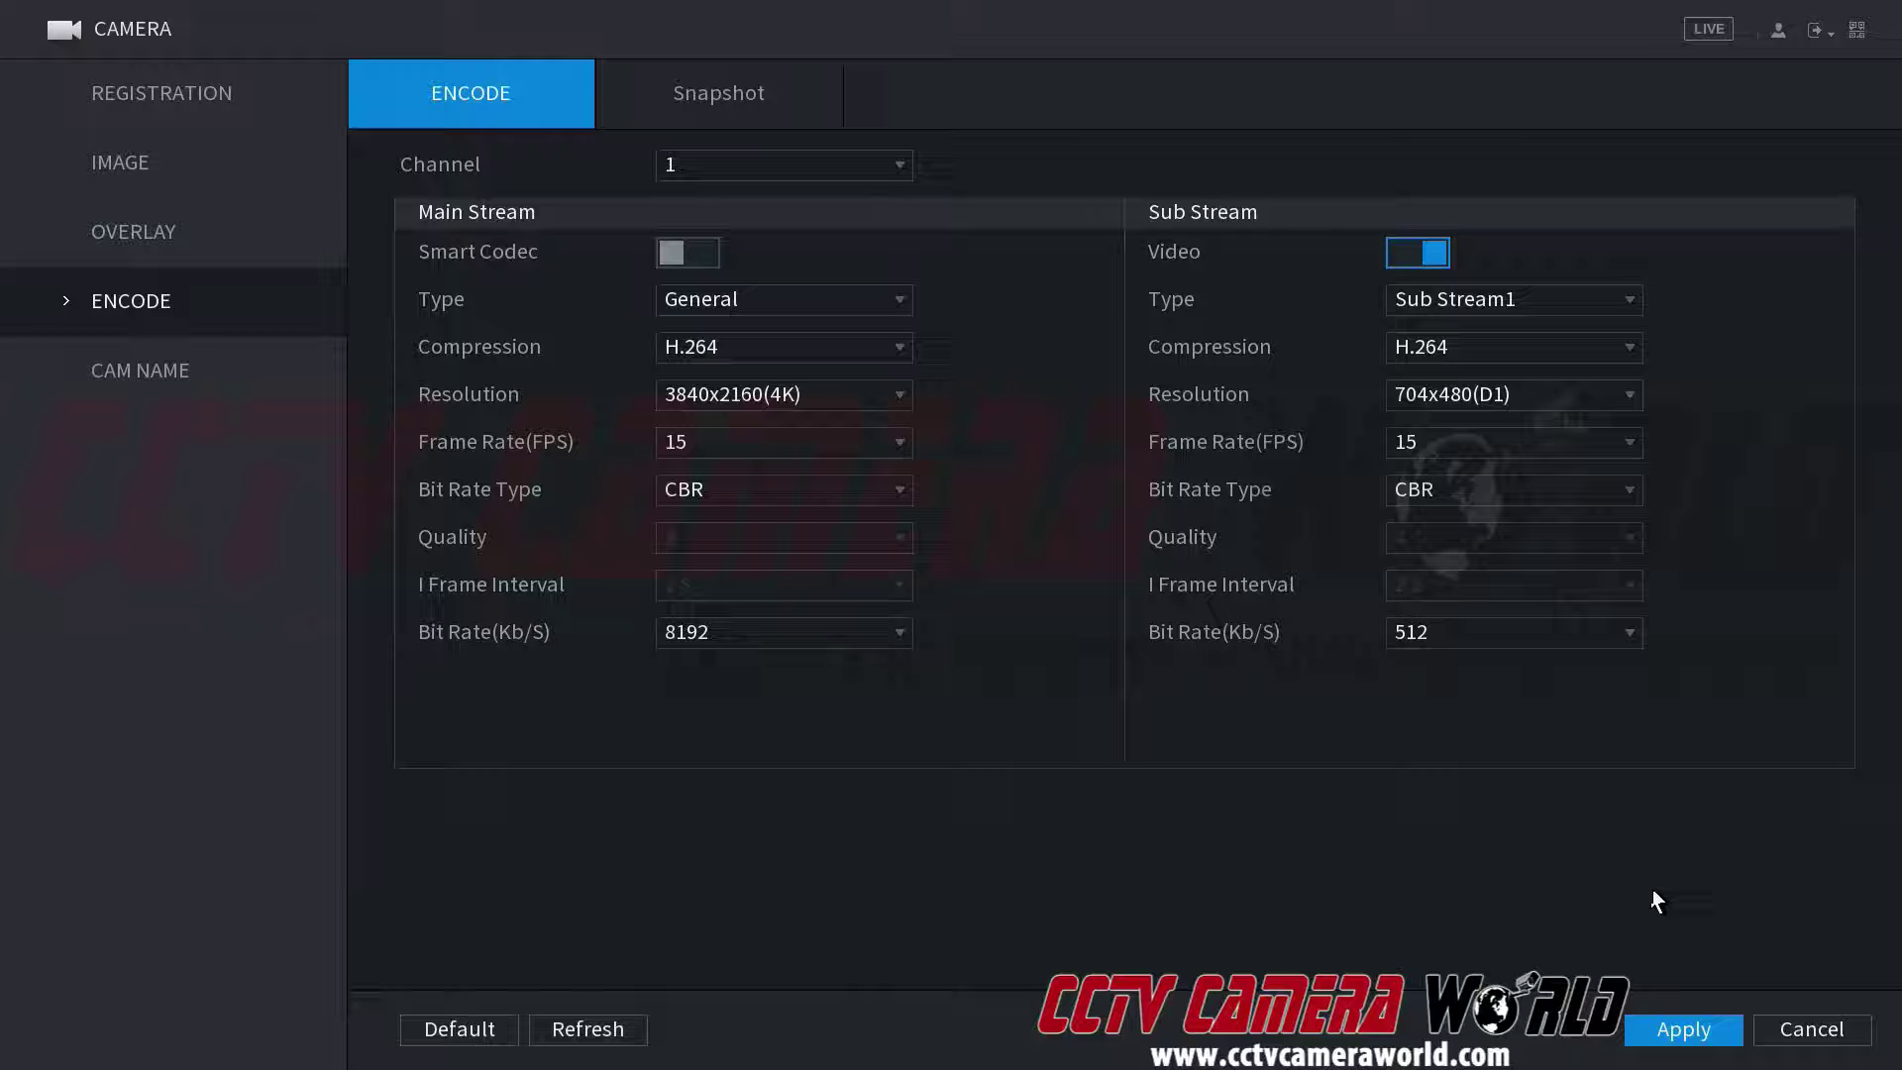
# - Confirm the saved encode settings and exit toward the four-channel live view
pyautogui.click(1660, 1038)
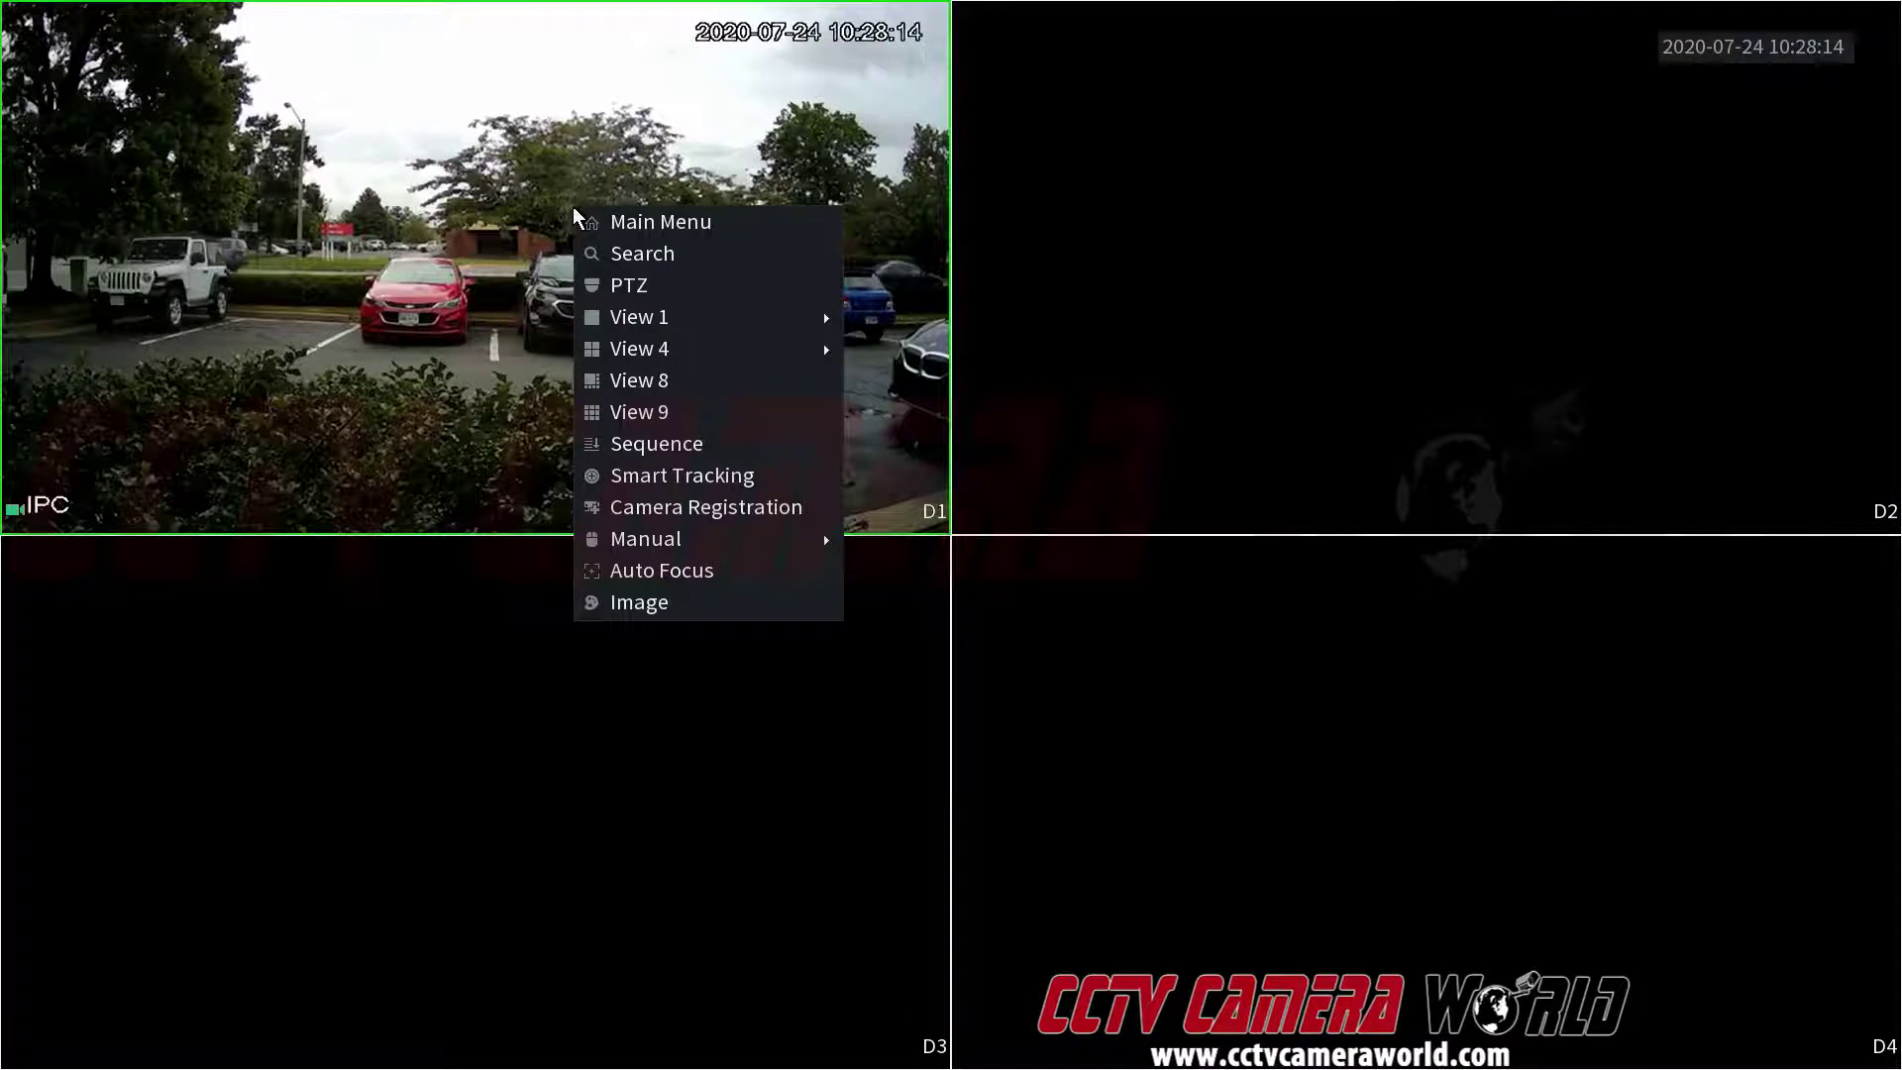
# - Reopen channel 1's encode settings and switch sub stream compression from H.264 to H.265
pyautogui.click(612, 222)
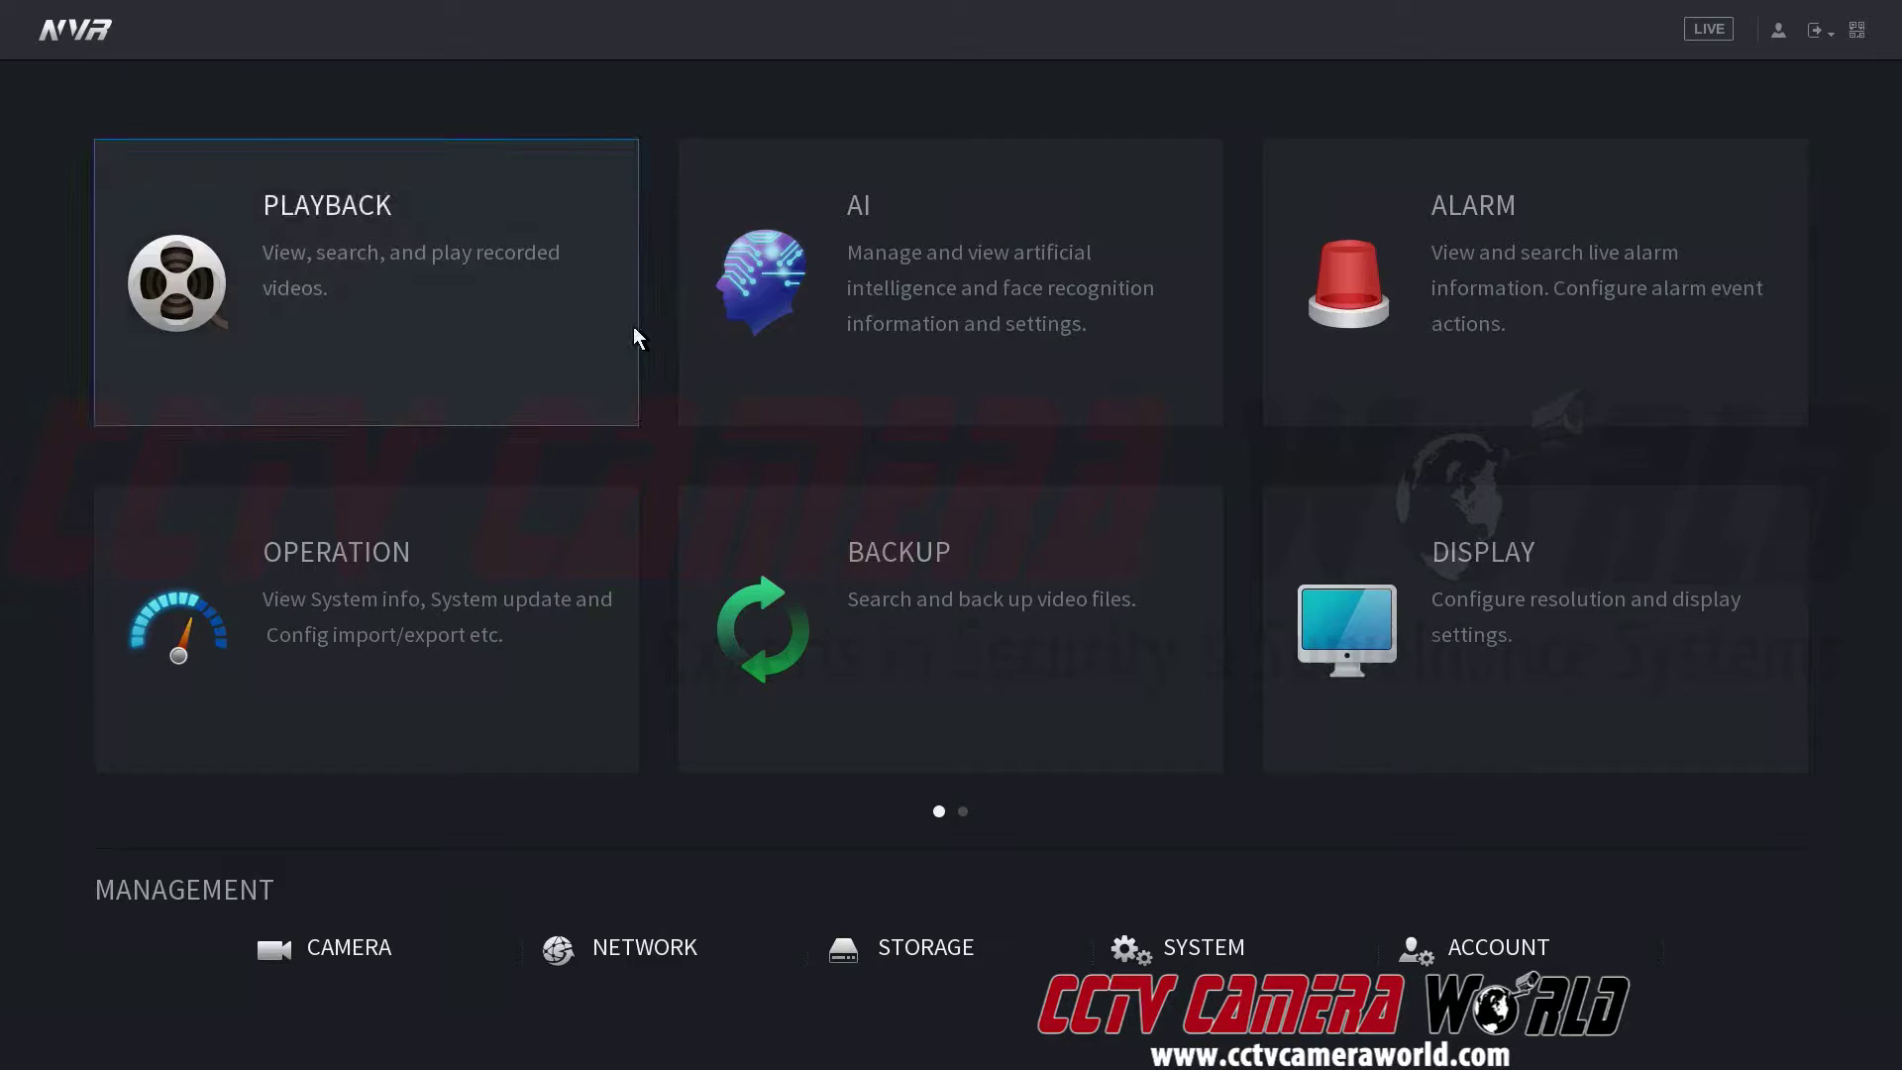
pyautogui.click(349, 941)
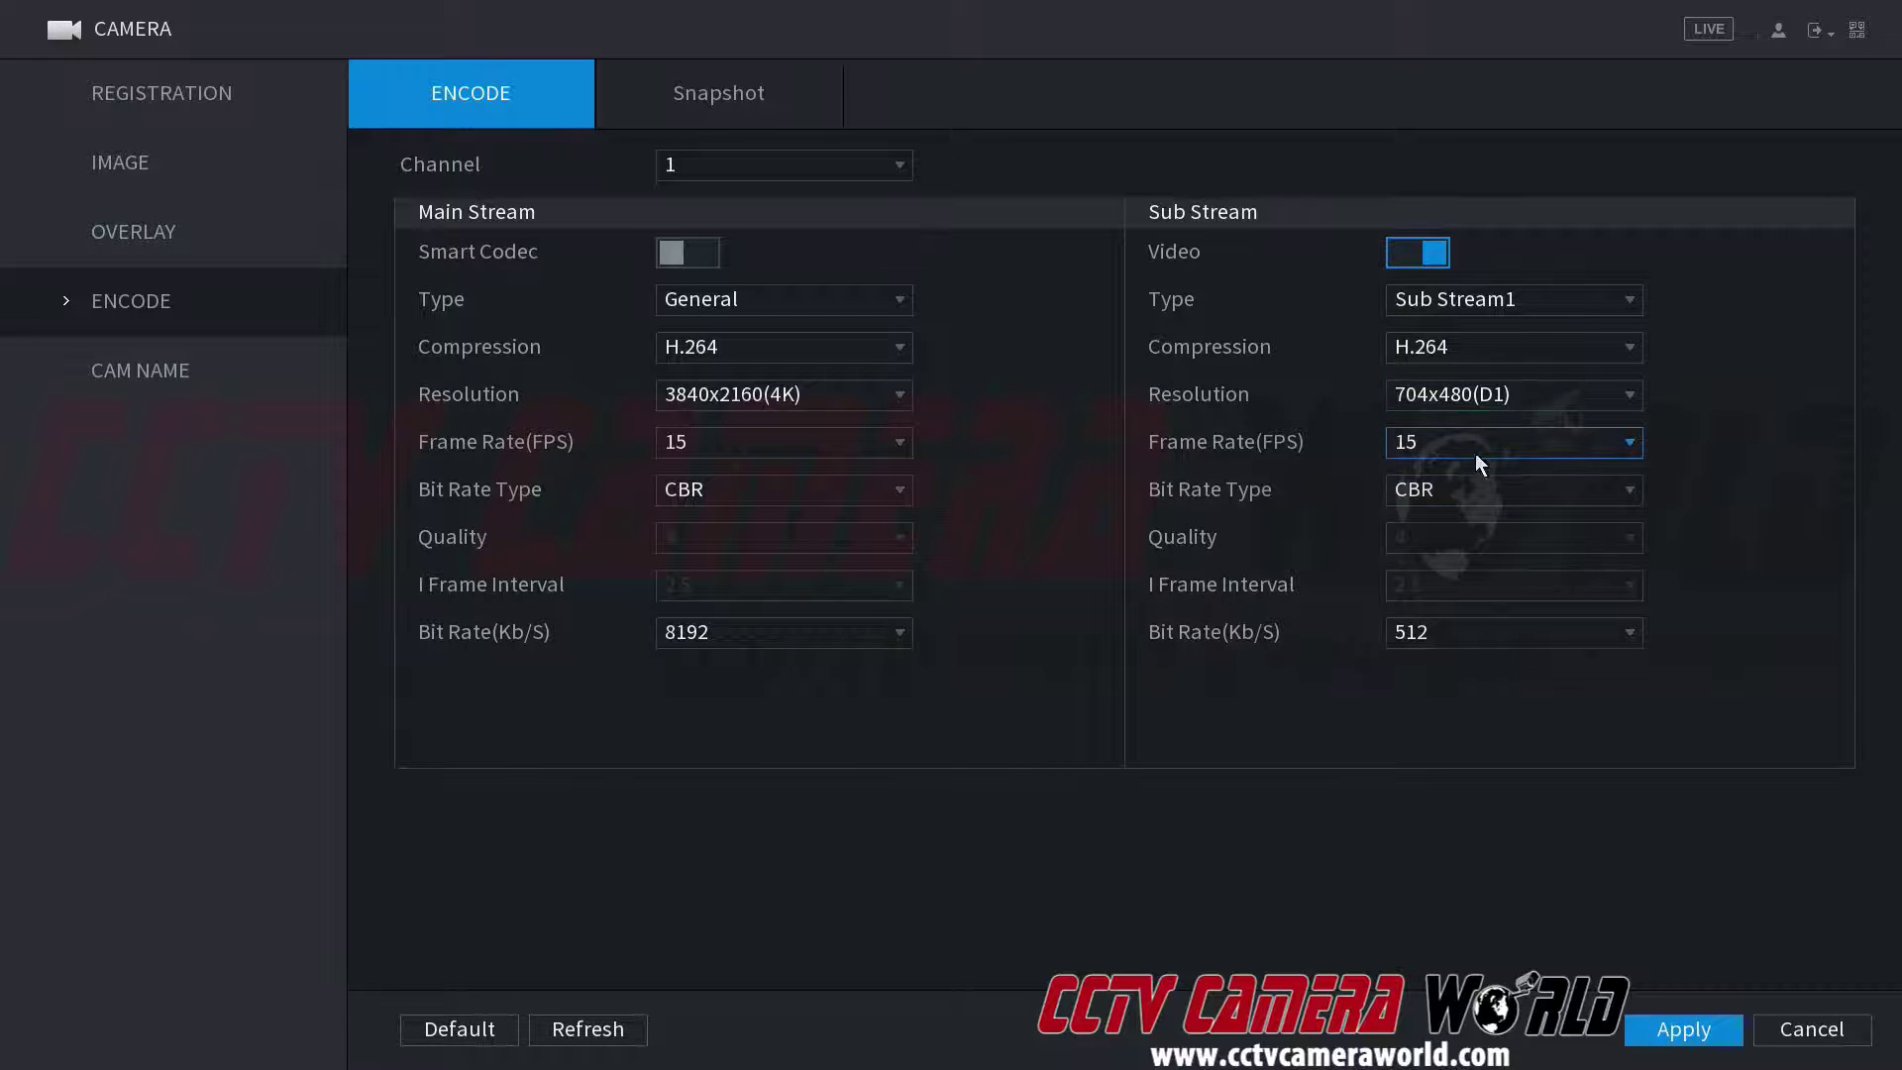
pyautogui.click(1494, 357)
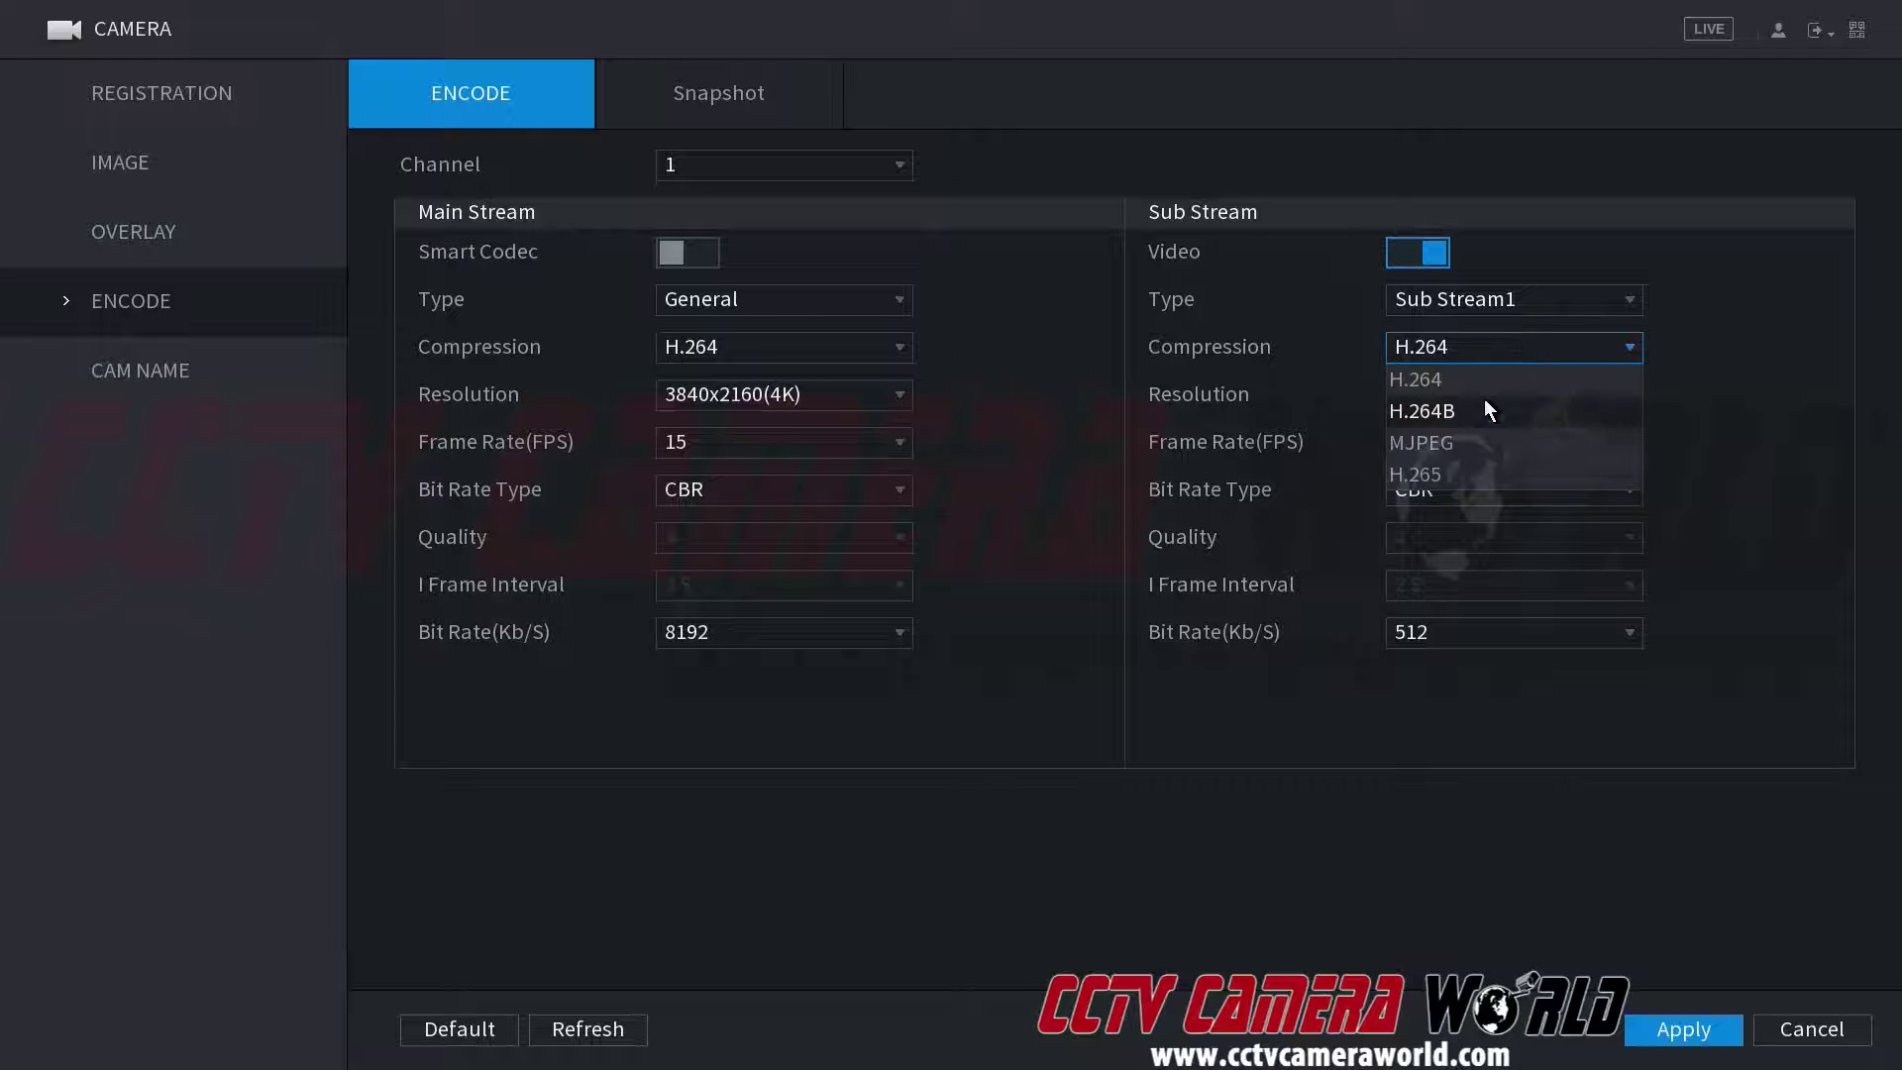
pyautogui.click(1461, 472)
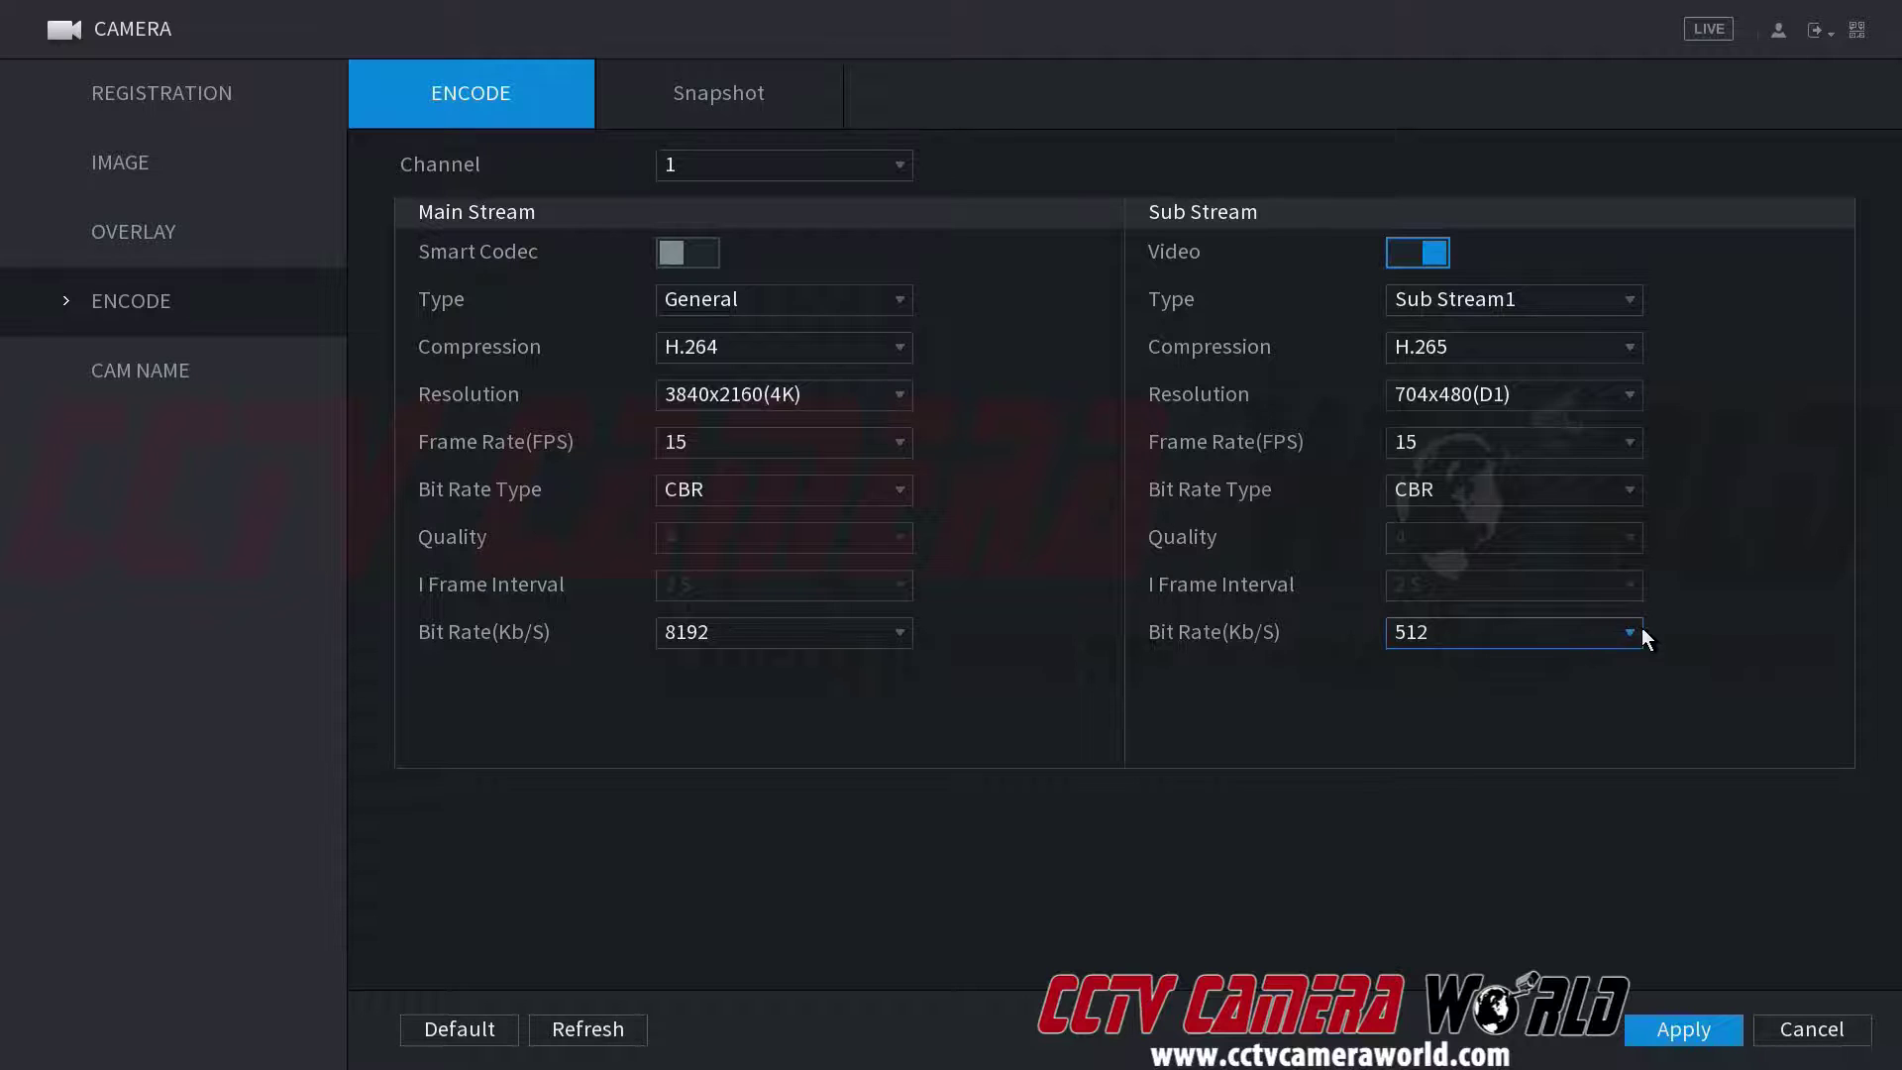
# - Choose 256 Kb/s in channel 1's Sub Stream Bit Rate list
pyautogui.click(1583, 639)
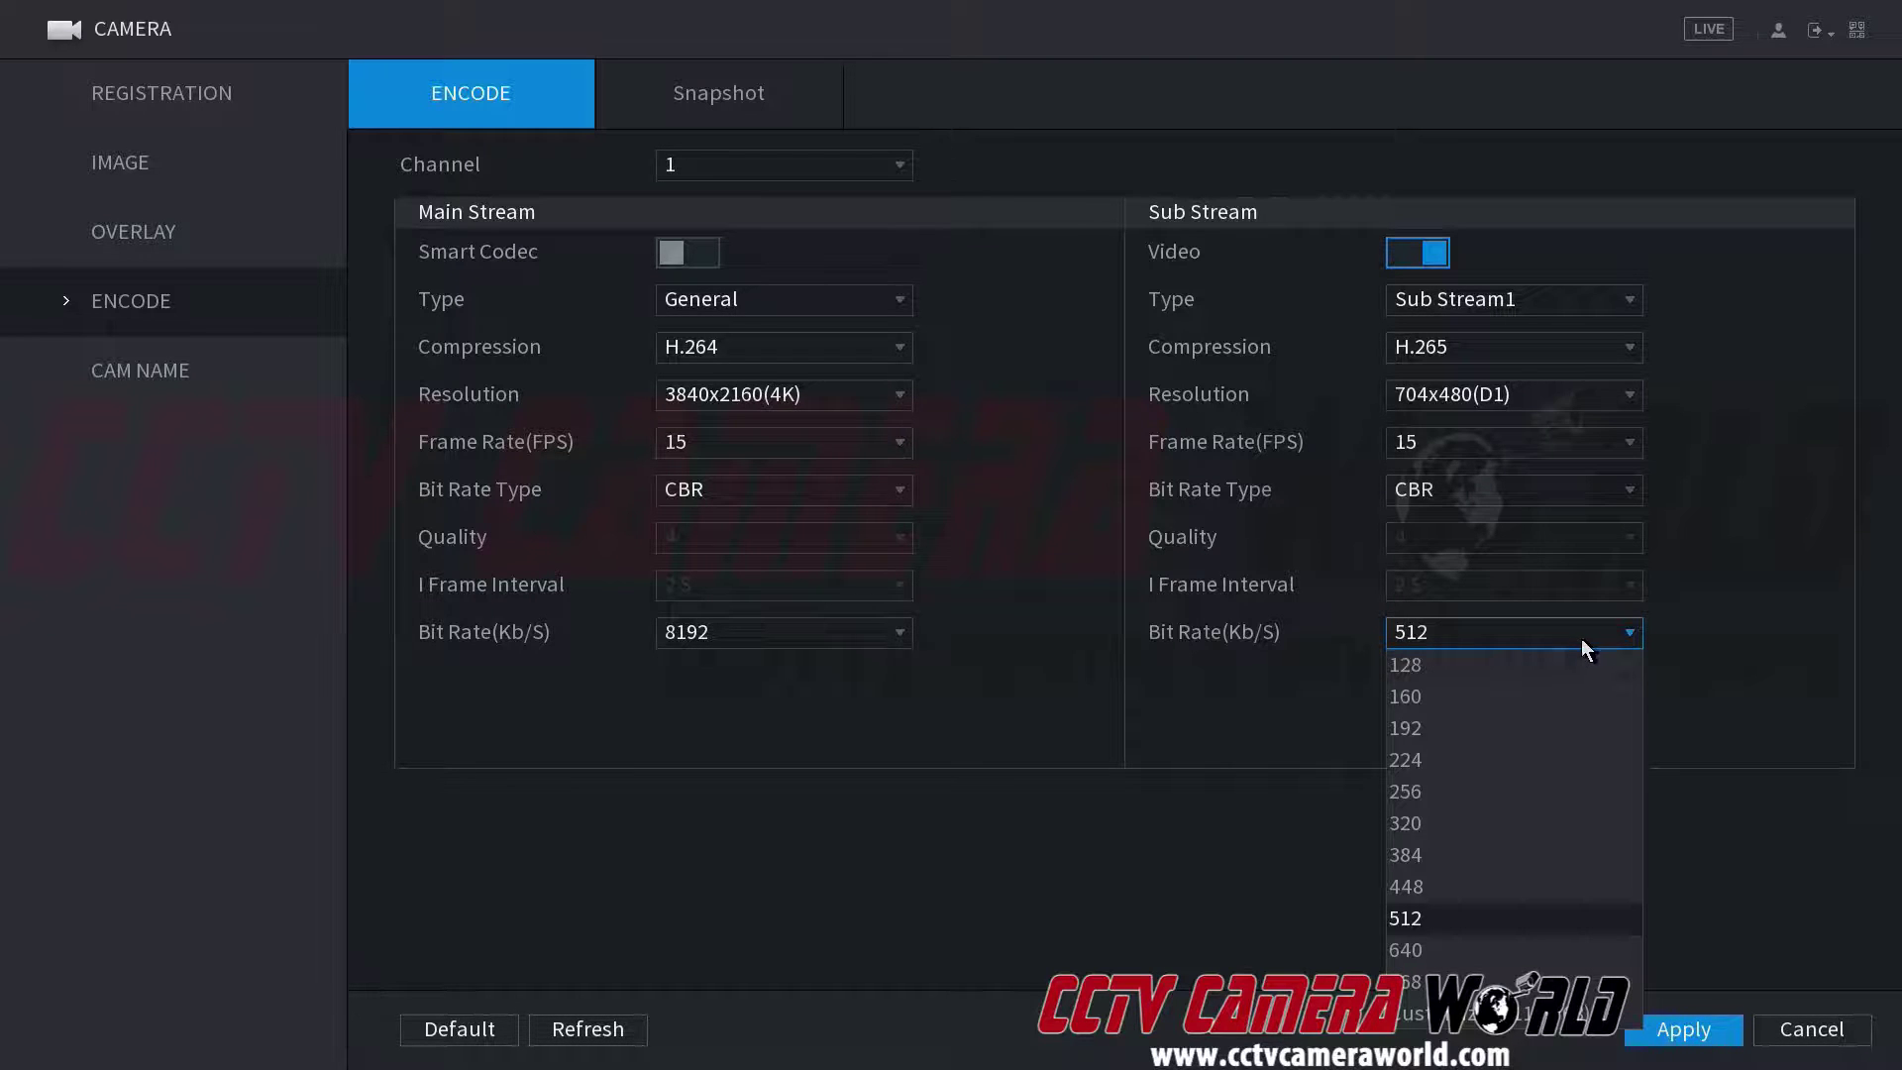
pyautogui.click(1506, 798)
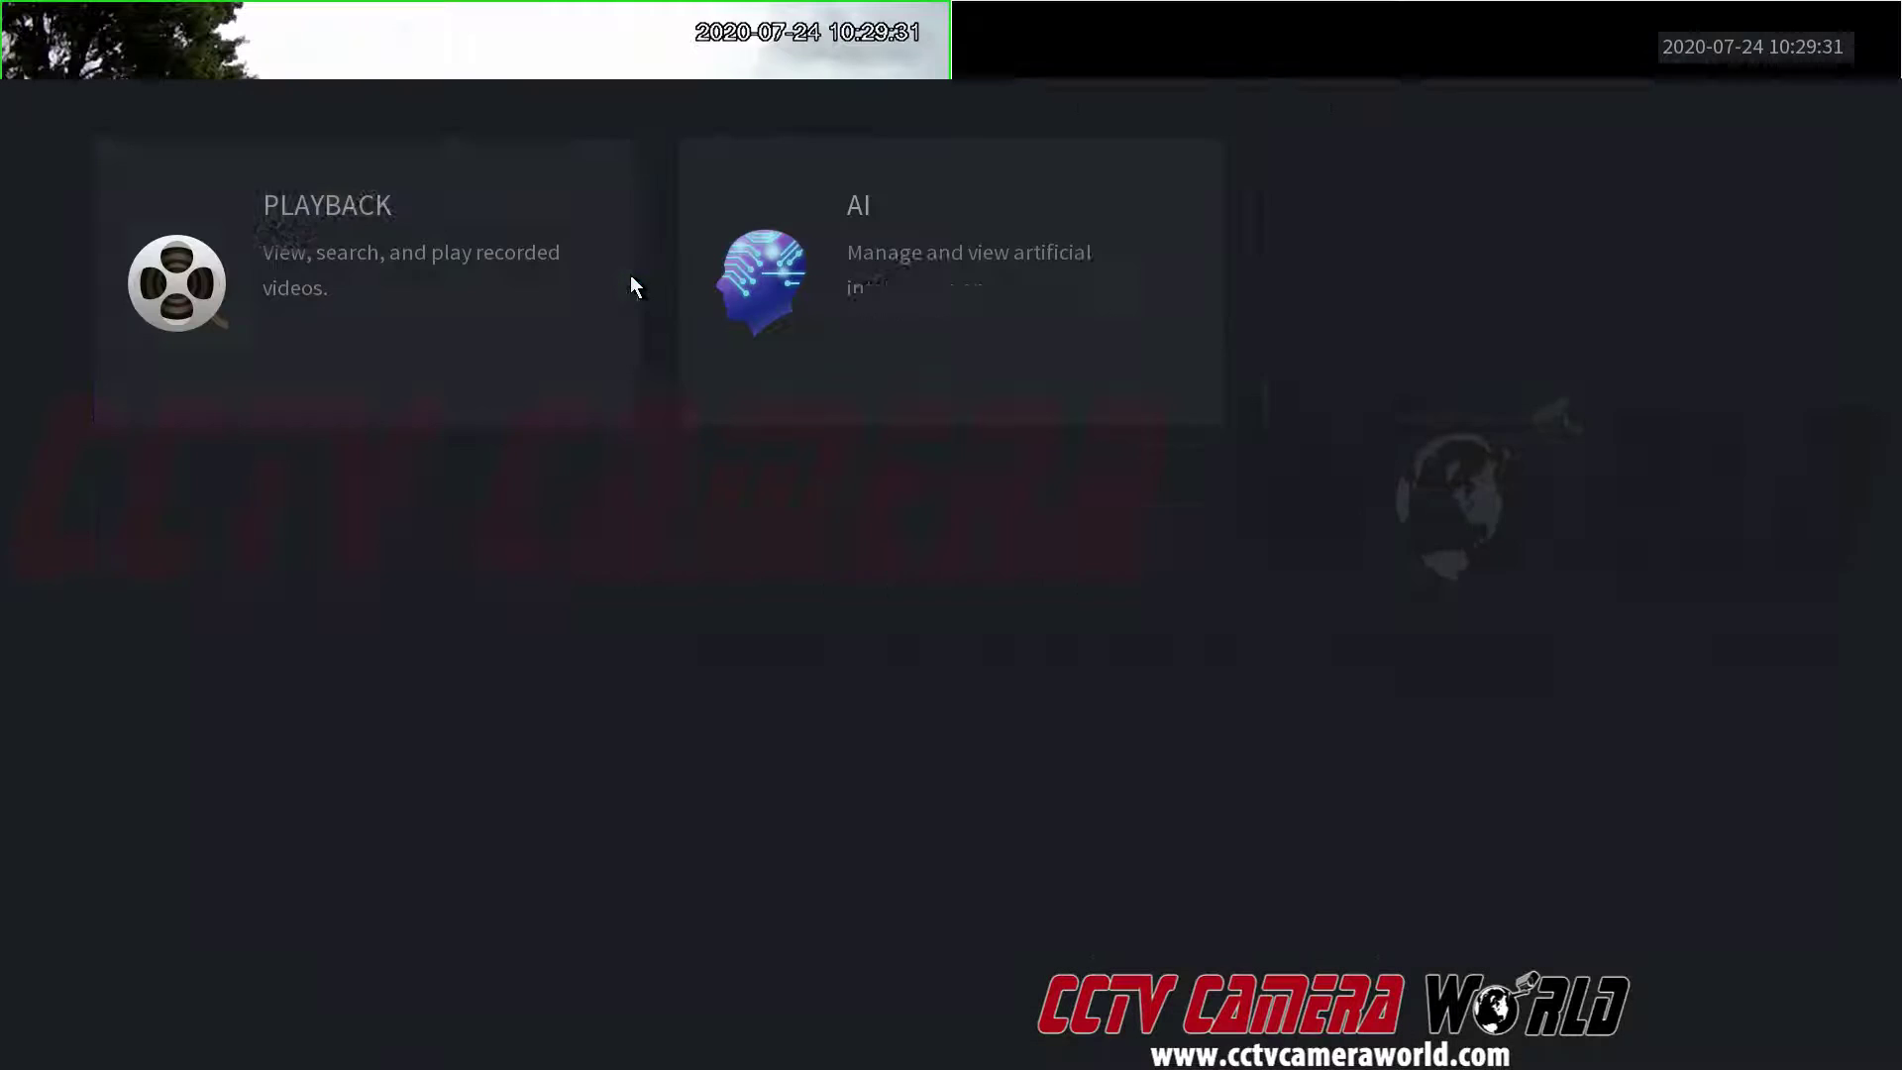
# - Open channel 1's CAMERA encode settings and expand the Sub Stream Resolution list
pyautogui.click(307, 941)
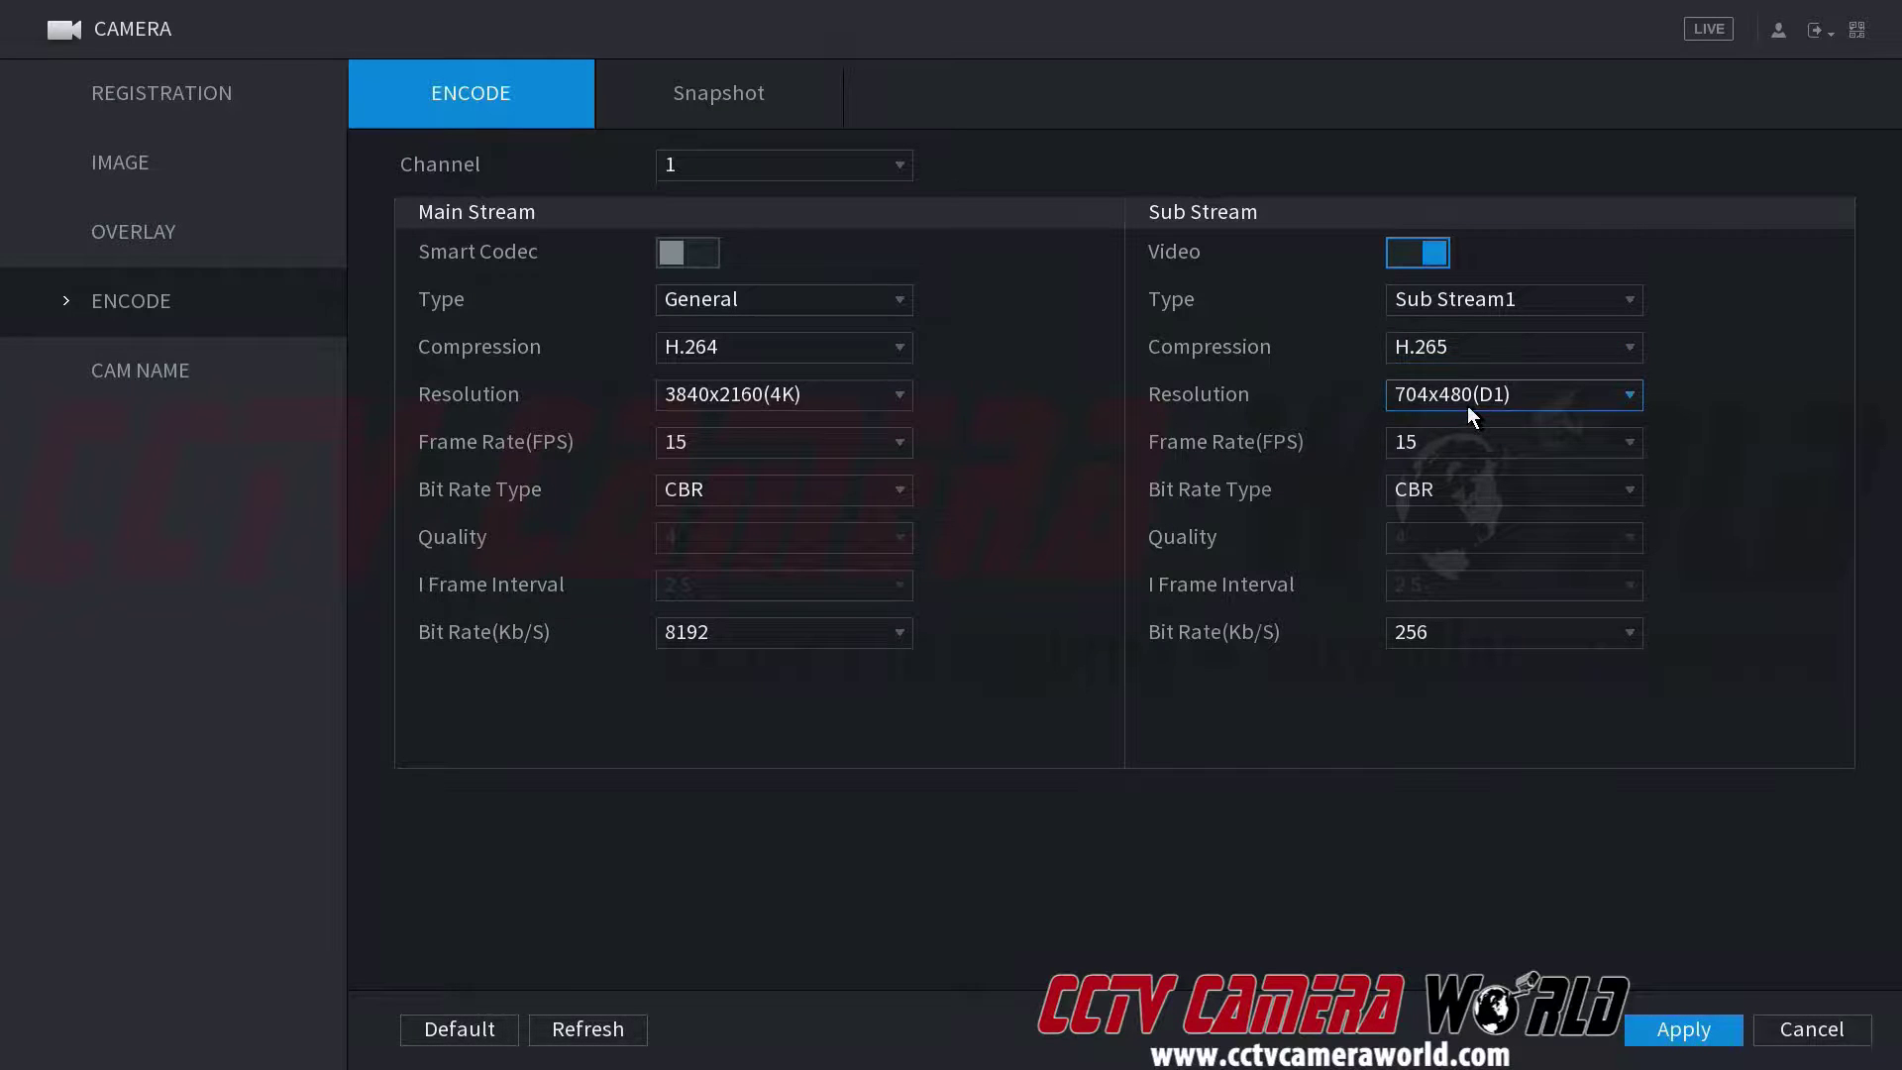
pyautogui.click(1478, 394)
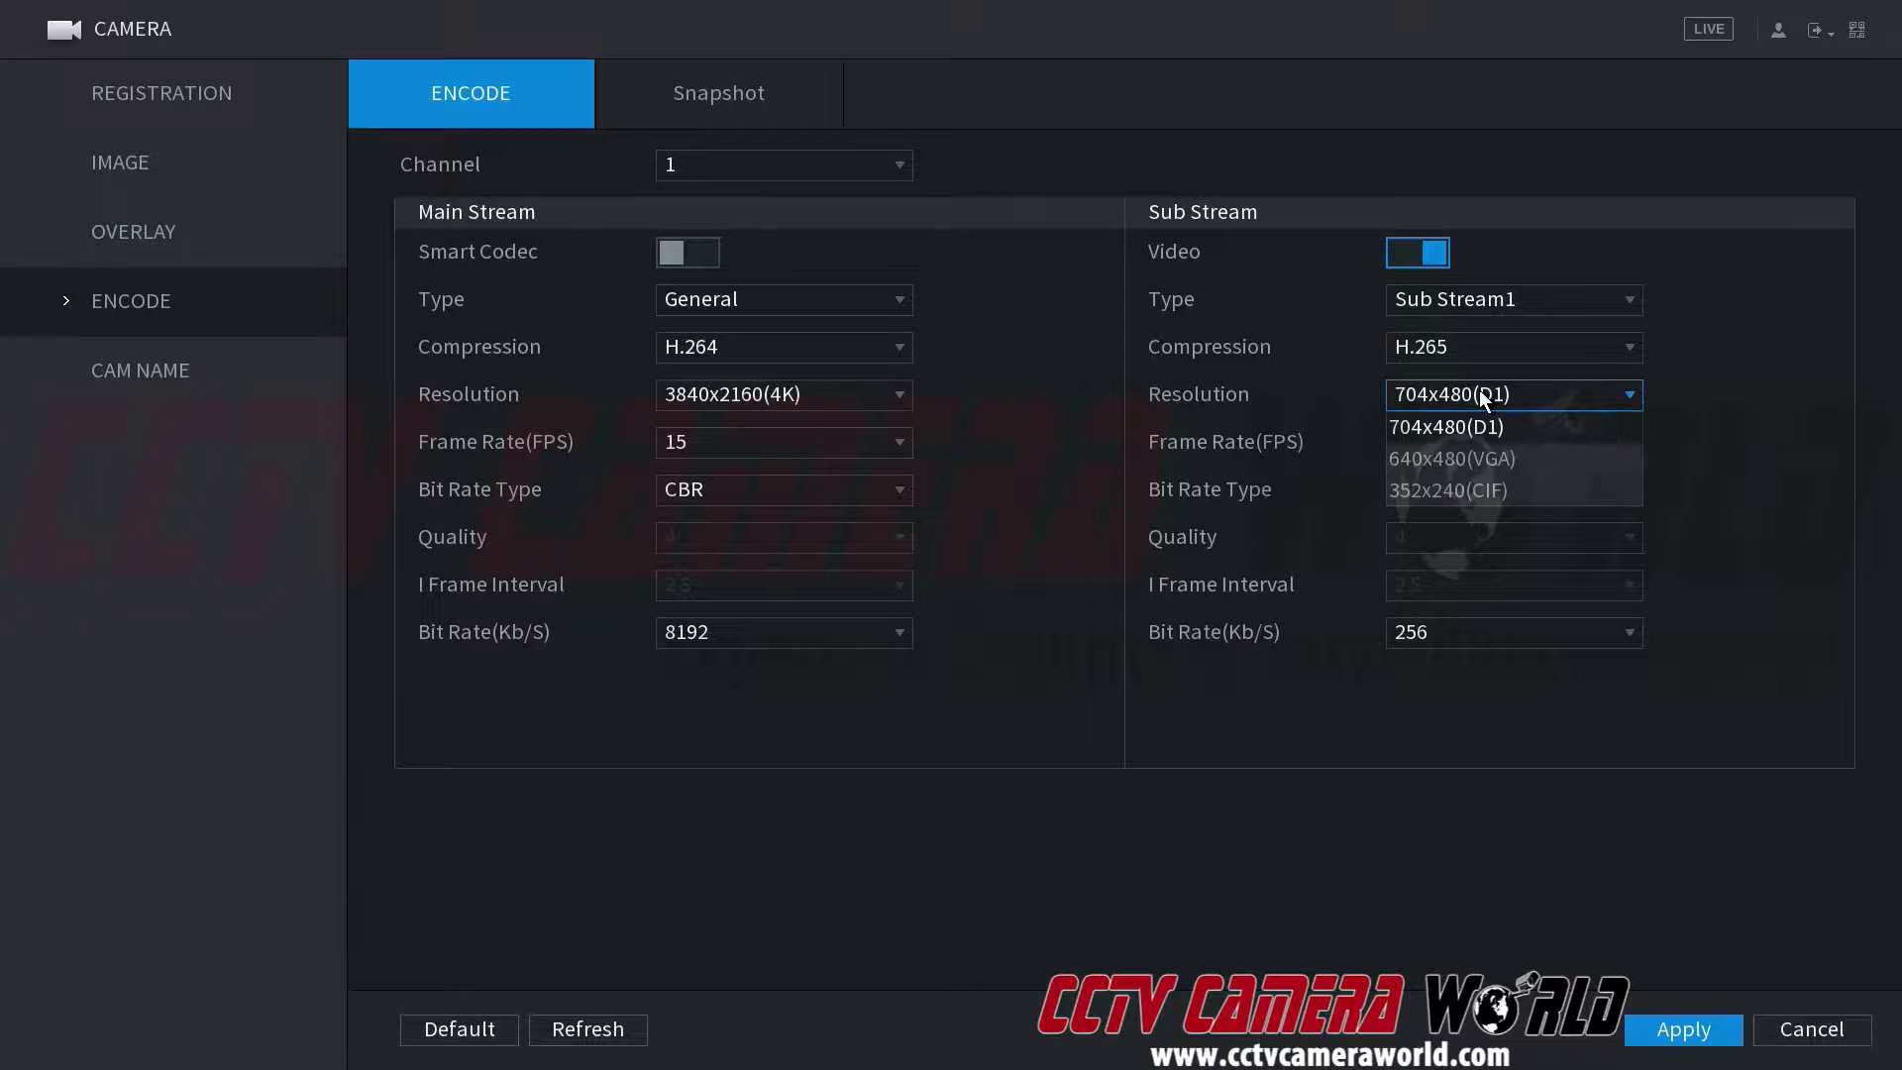
# - Pick 352x240(CIF) as the sub stream resolution, leaving the bit rate at 256 Kb/s
pyautogui.click(1511, 488)
pyautogui.click(1529, 395)
pyautogui.click(1485, 483)
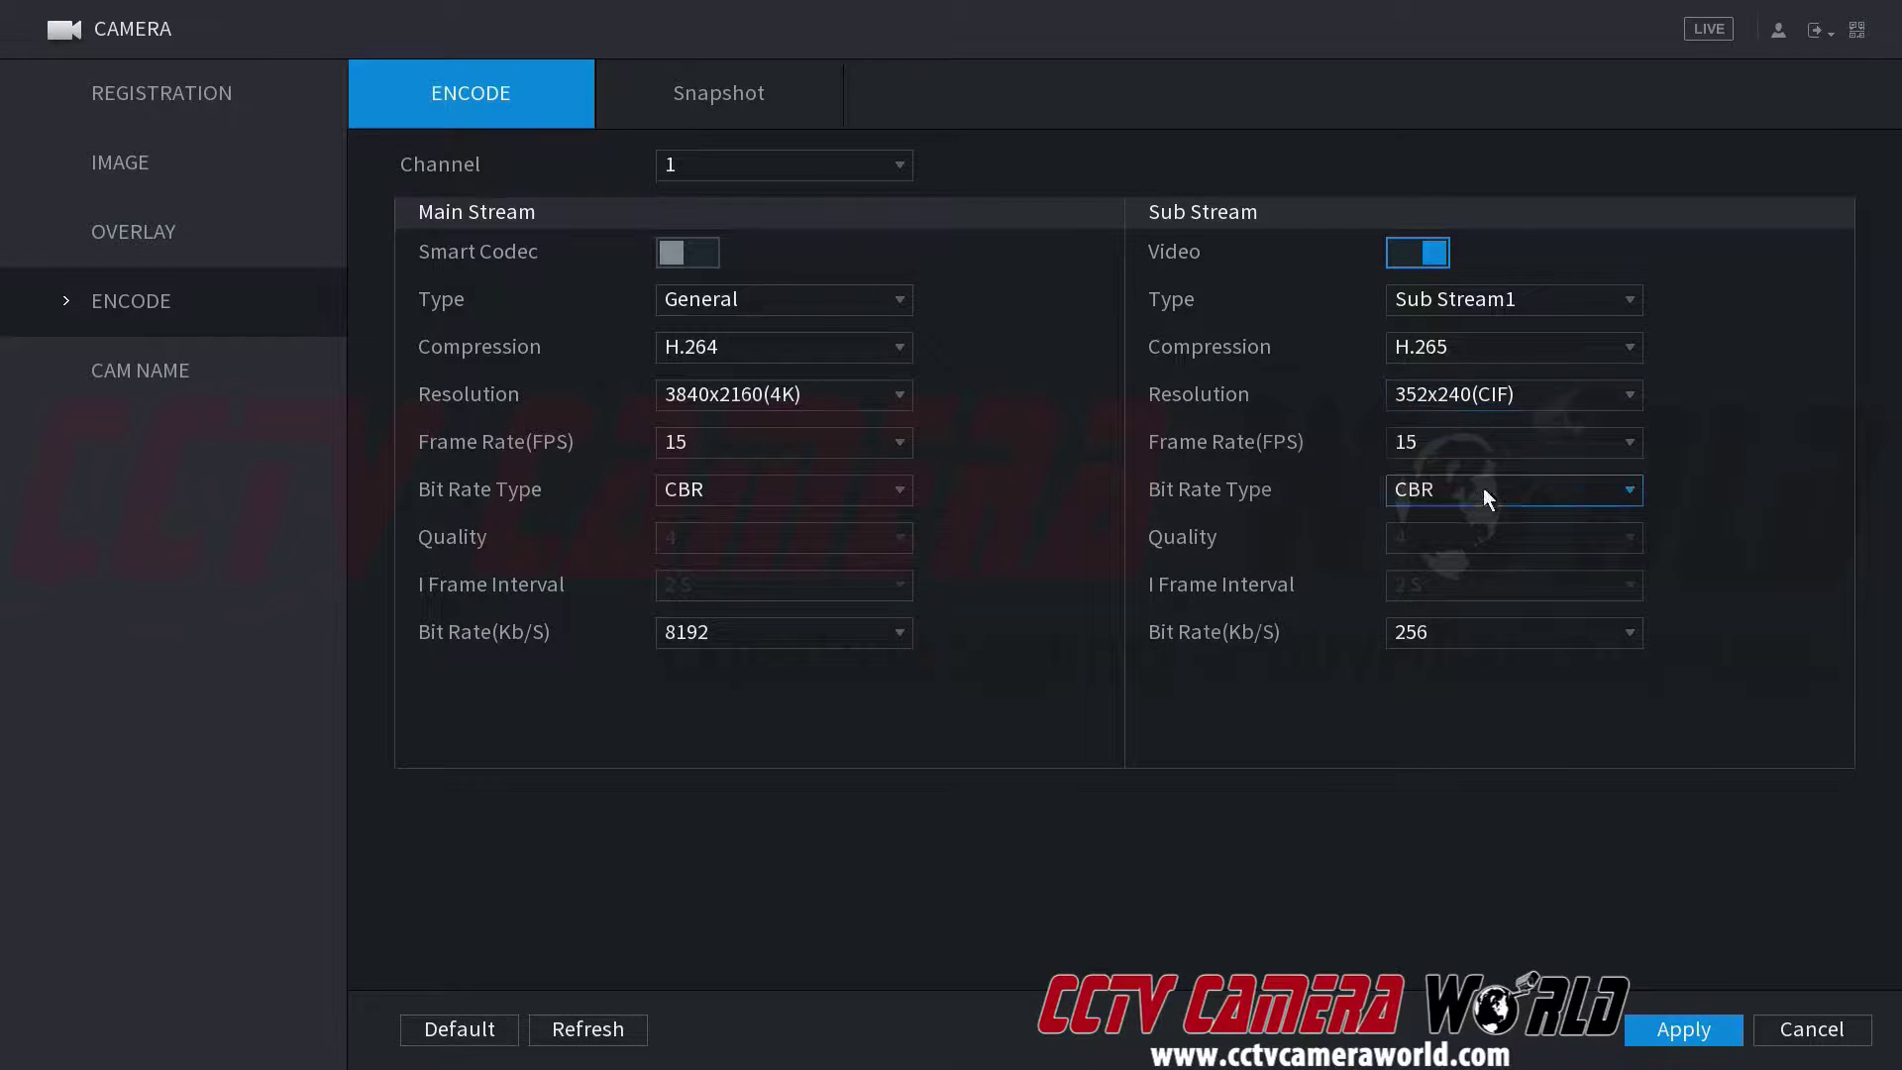
pyautogui.click(1470, 644)
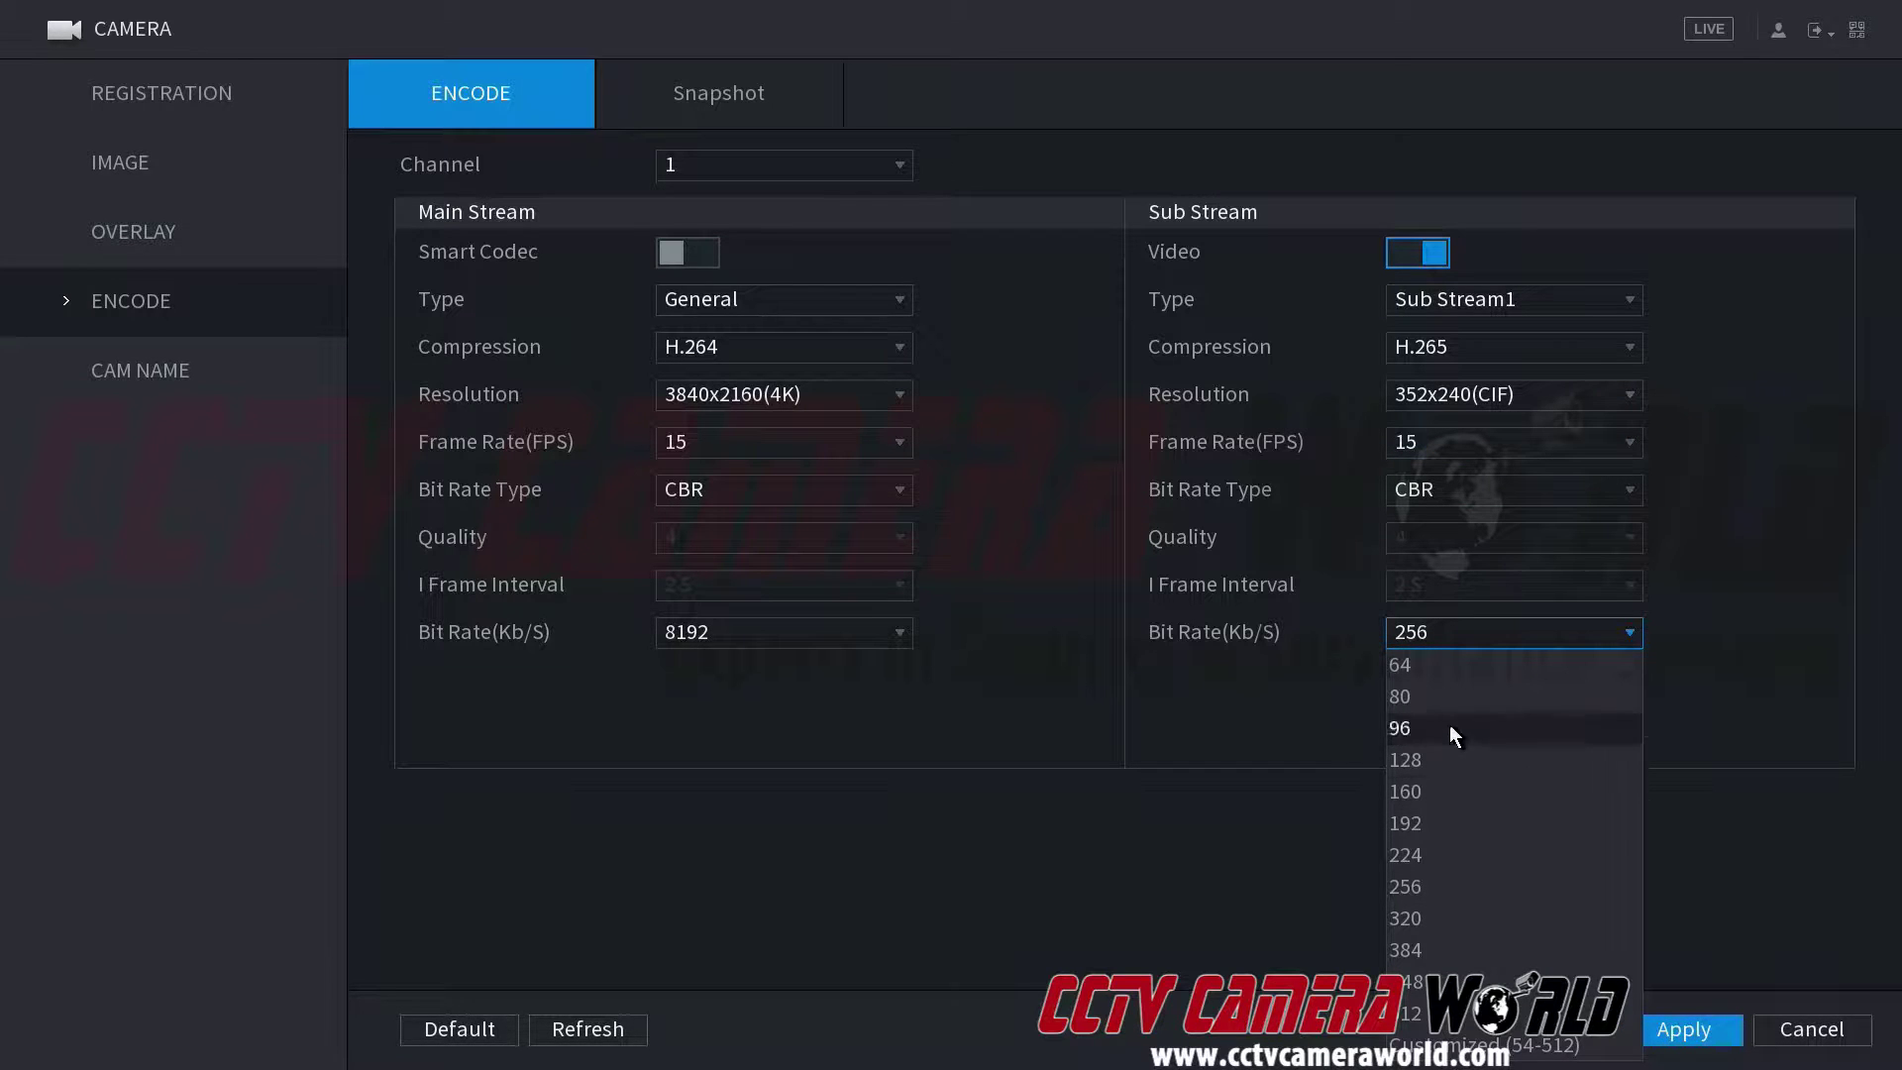
pyautogui.click(1510, 626)
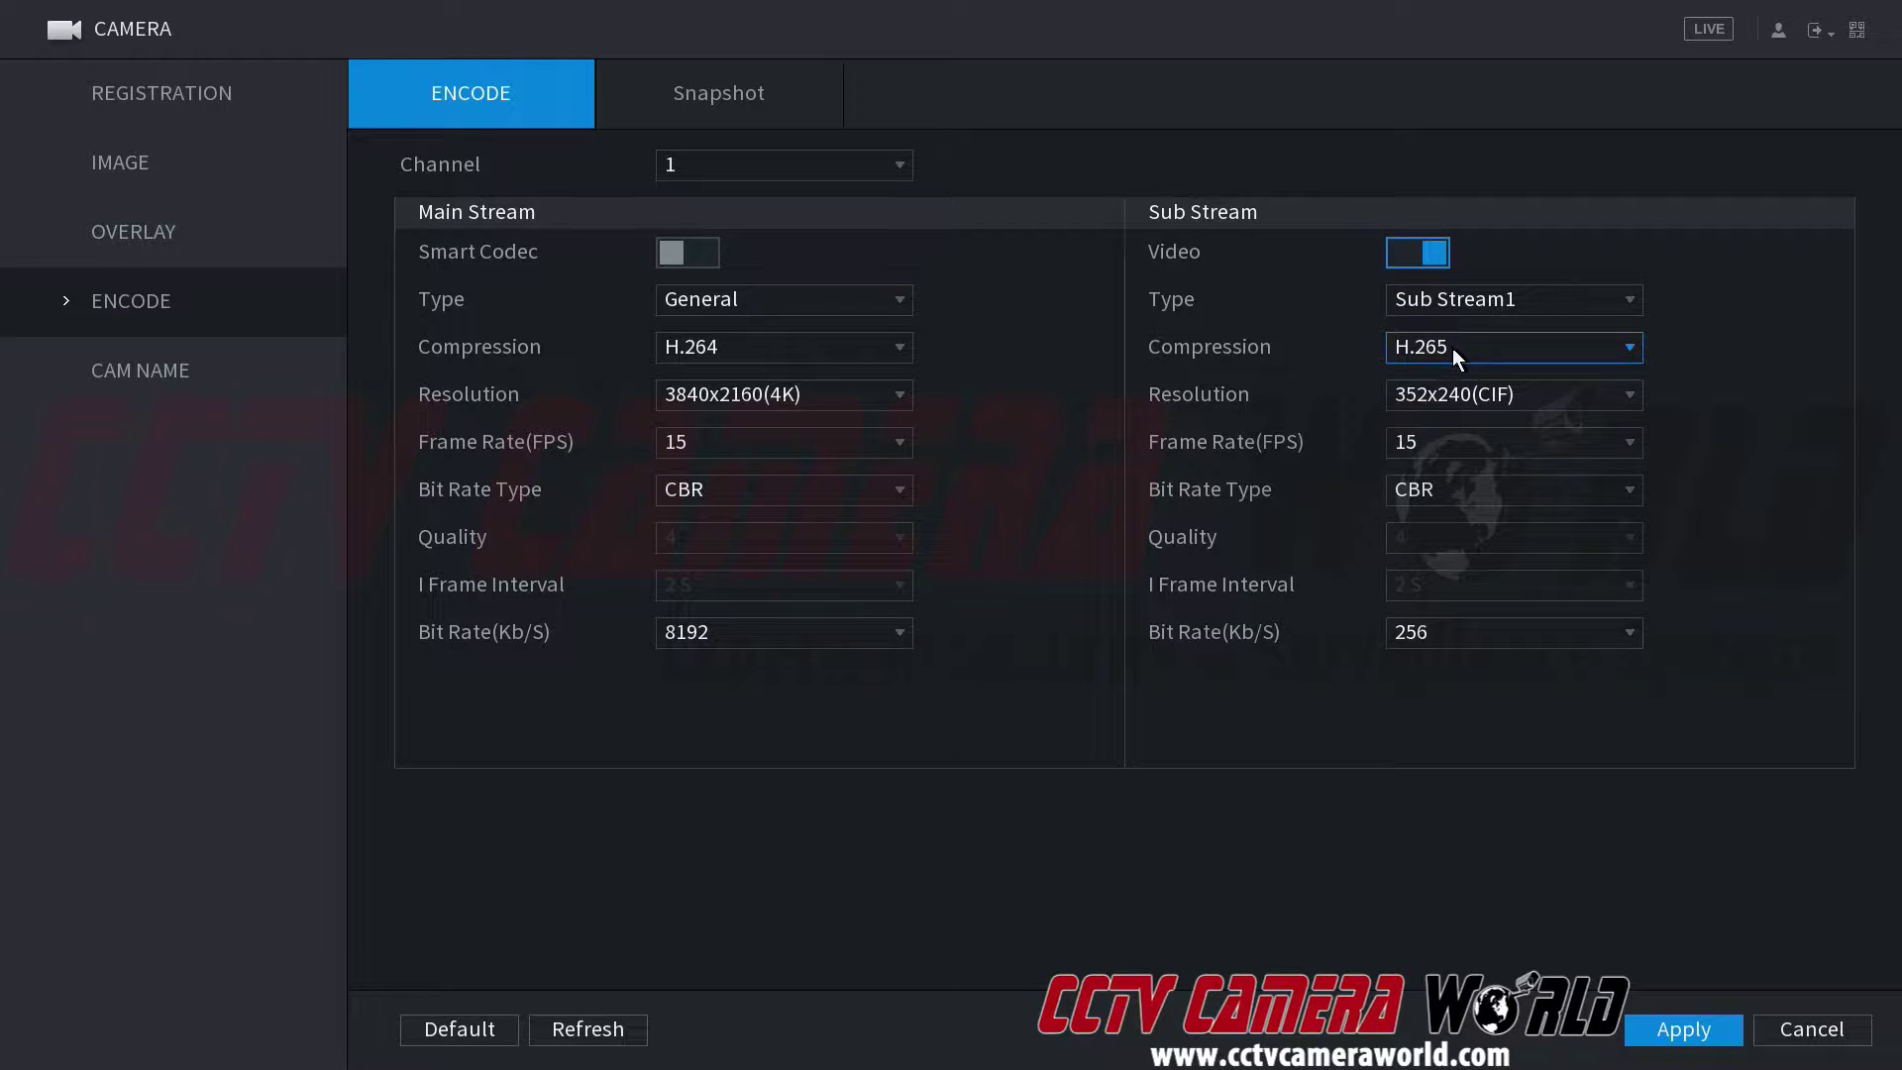
pyautogui.click(1441, 393)
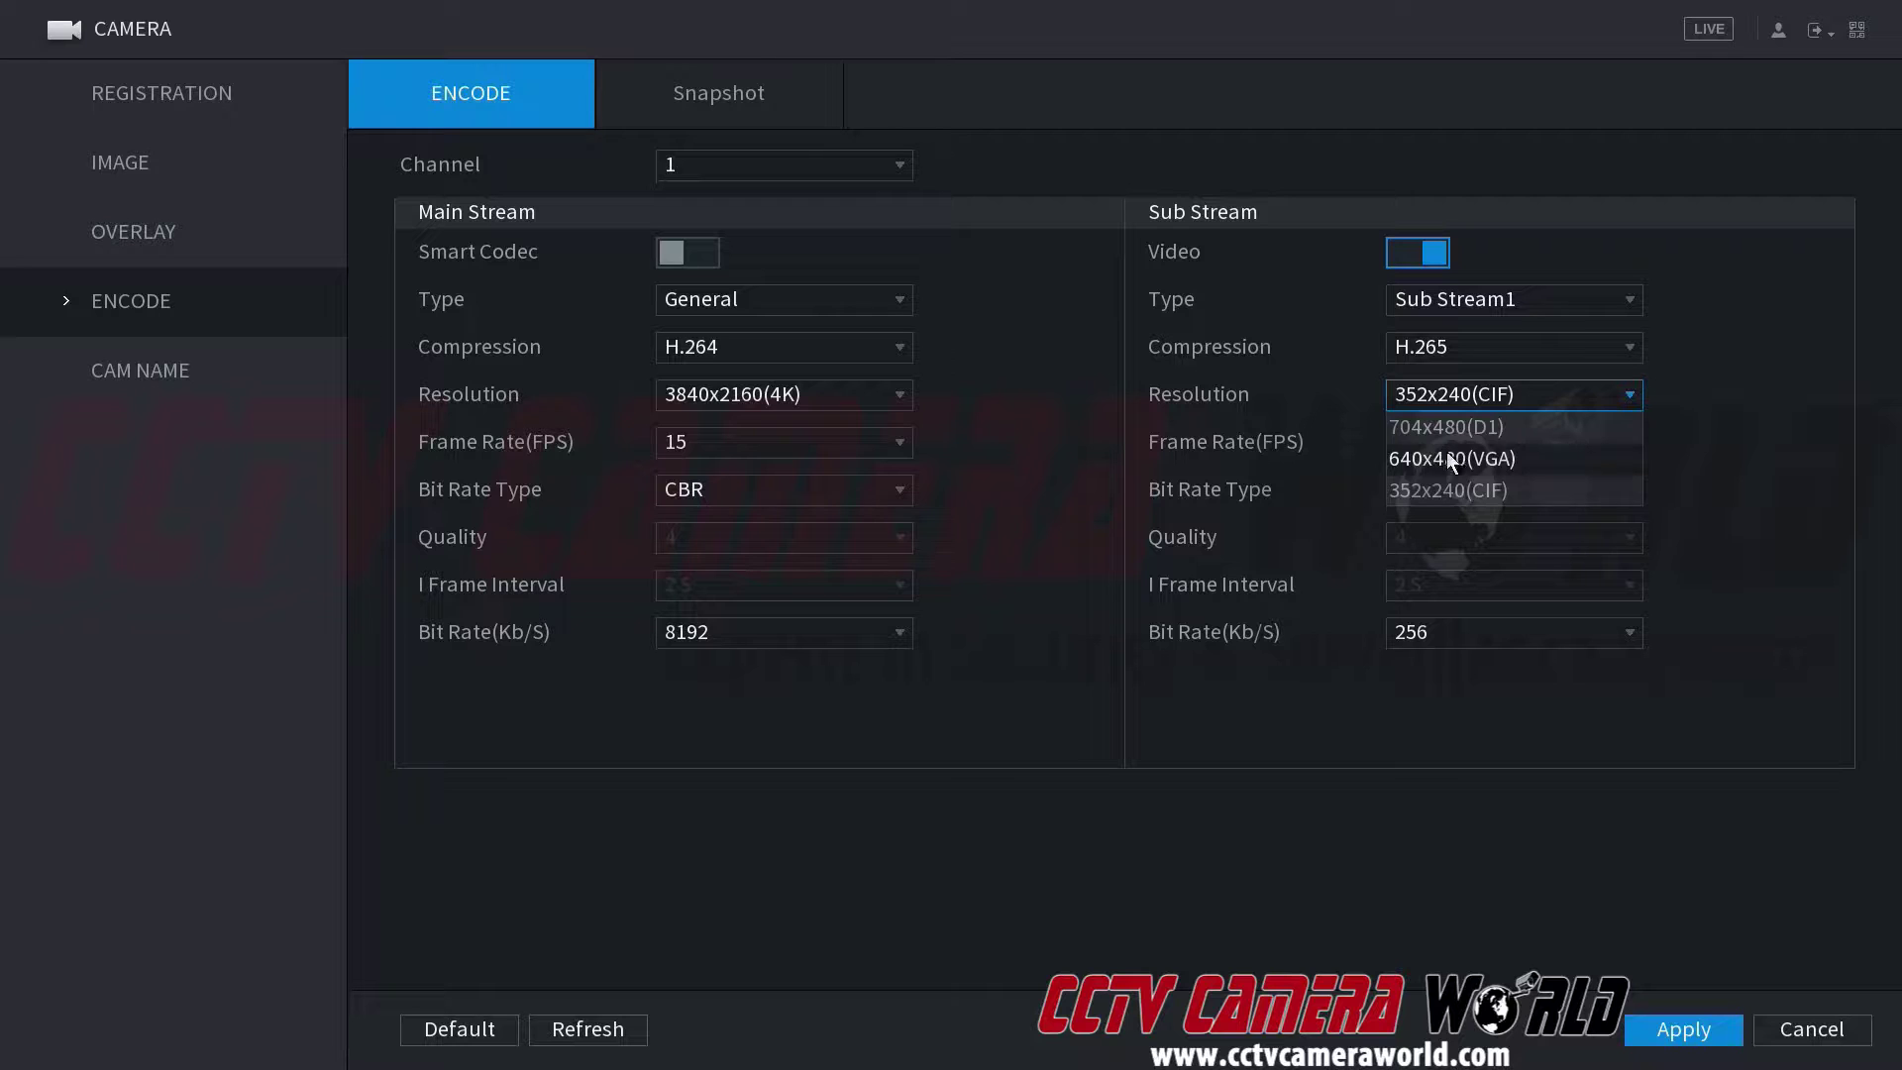
pyautogui.click(1489, 490)
pyautogui.click(1575, 448)
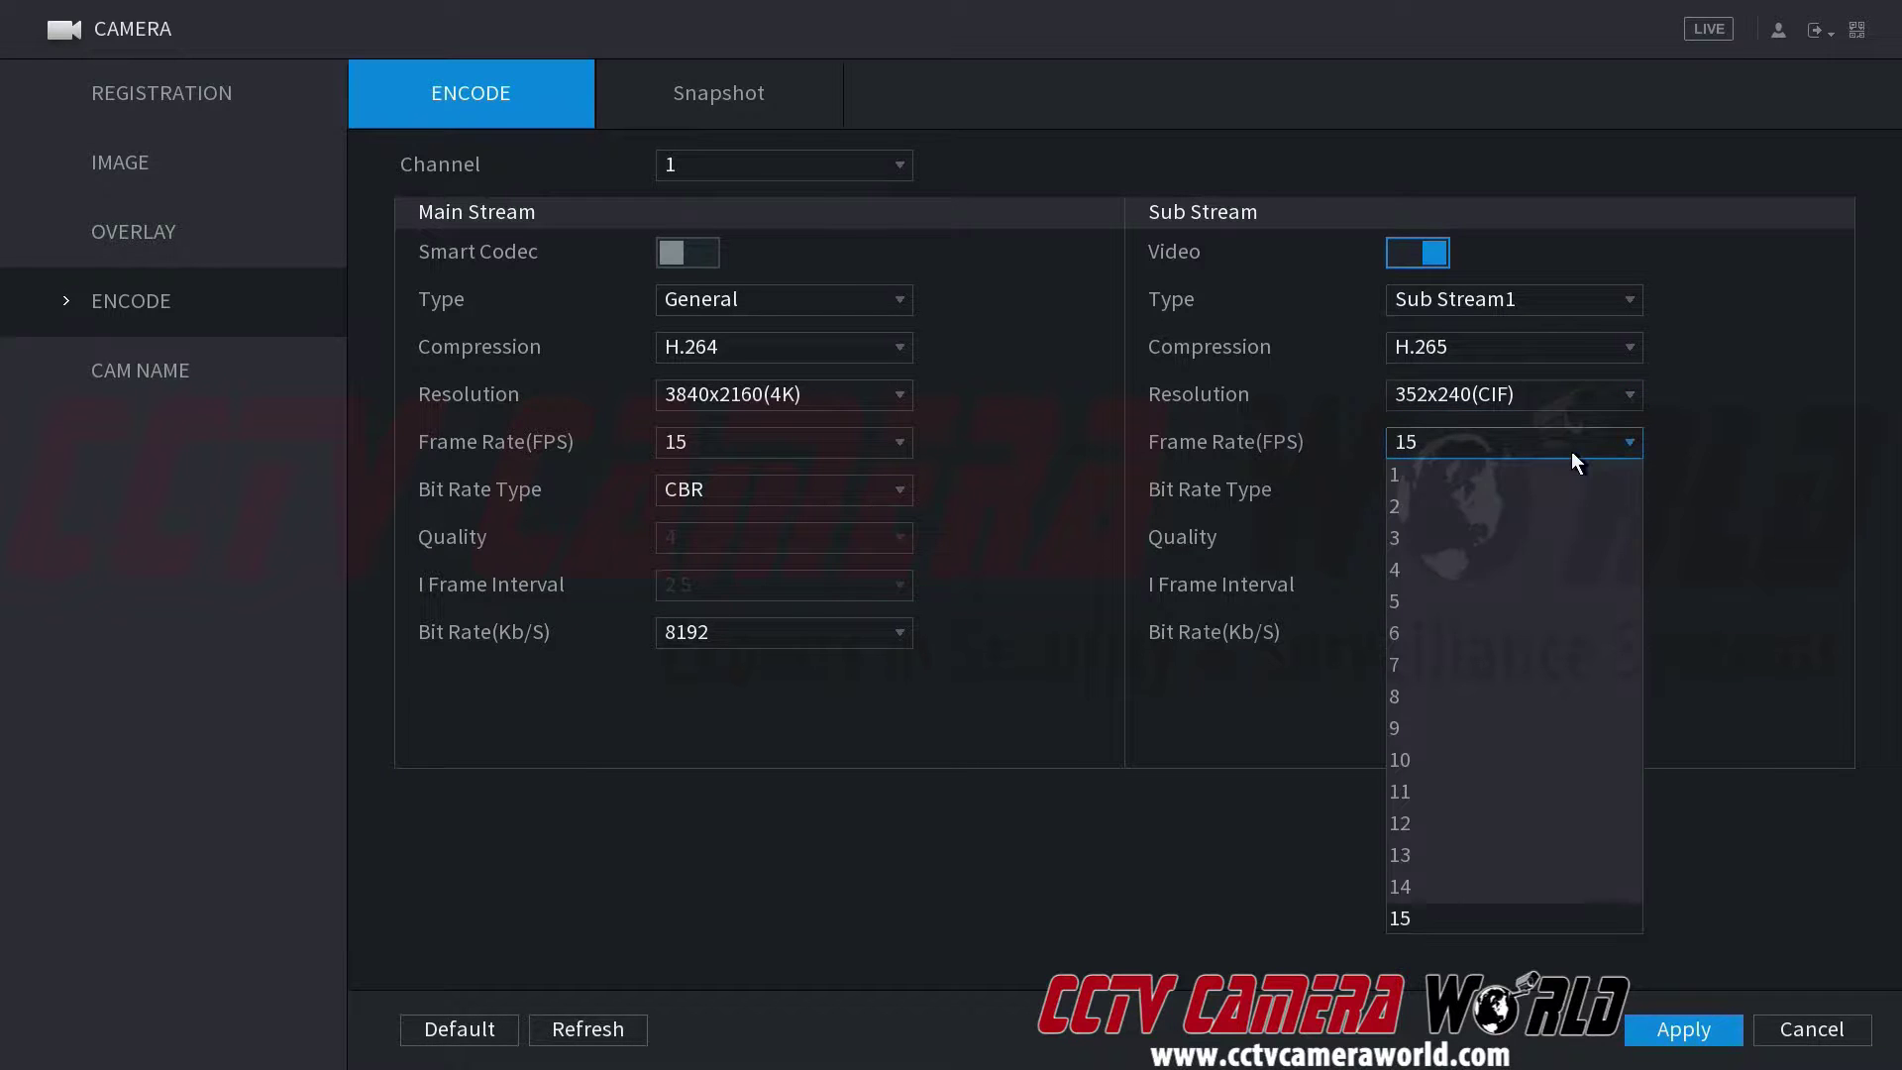
pyautogui.click(1754, 504)
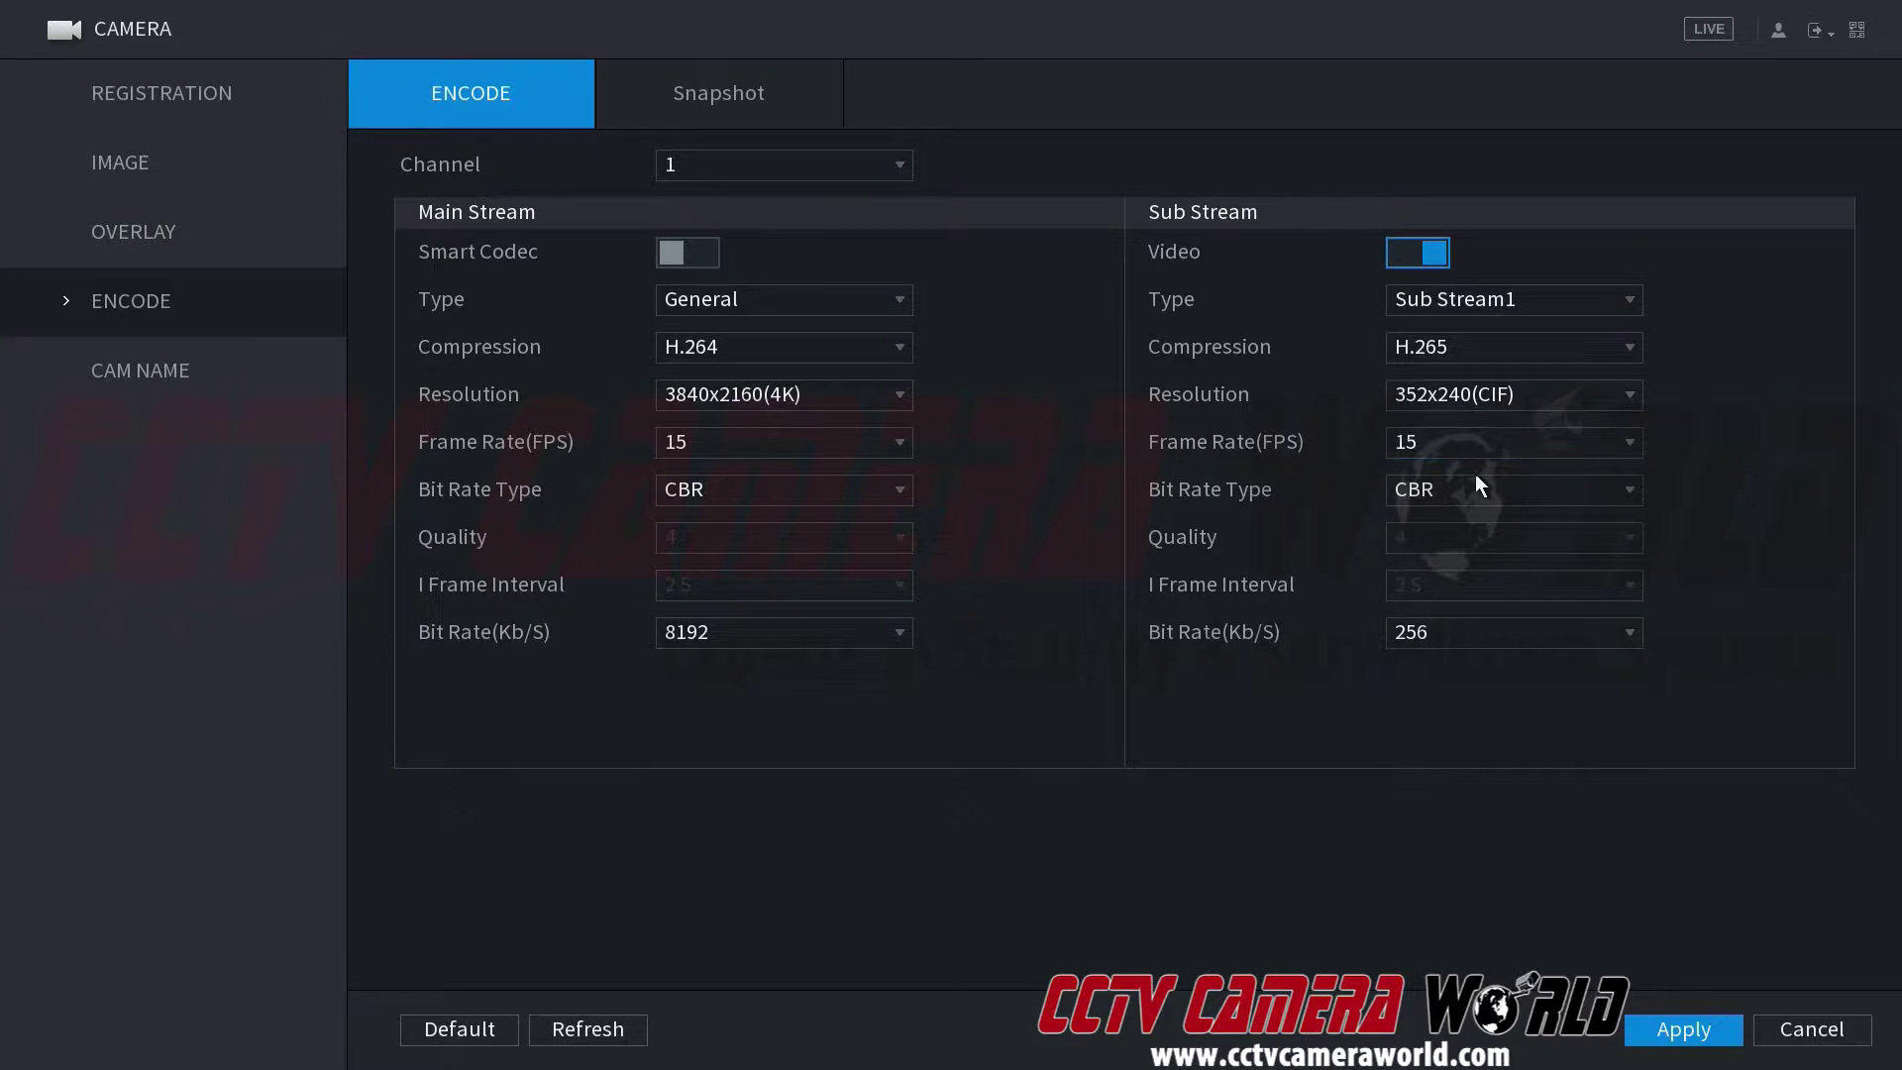
pyautogui.click(1477, 486)
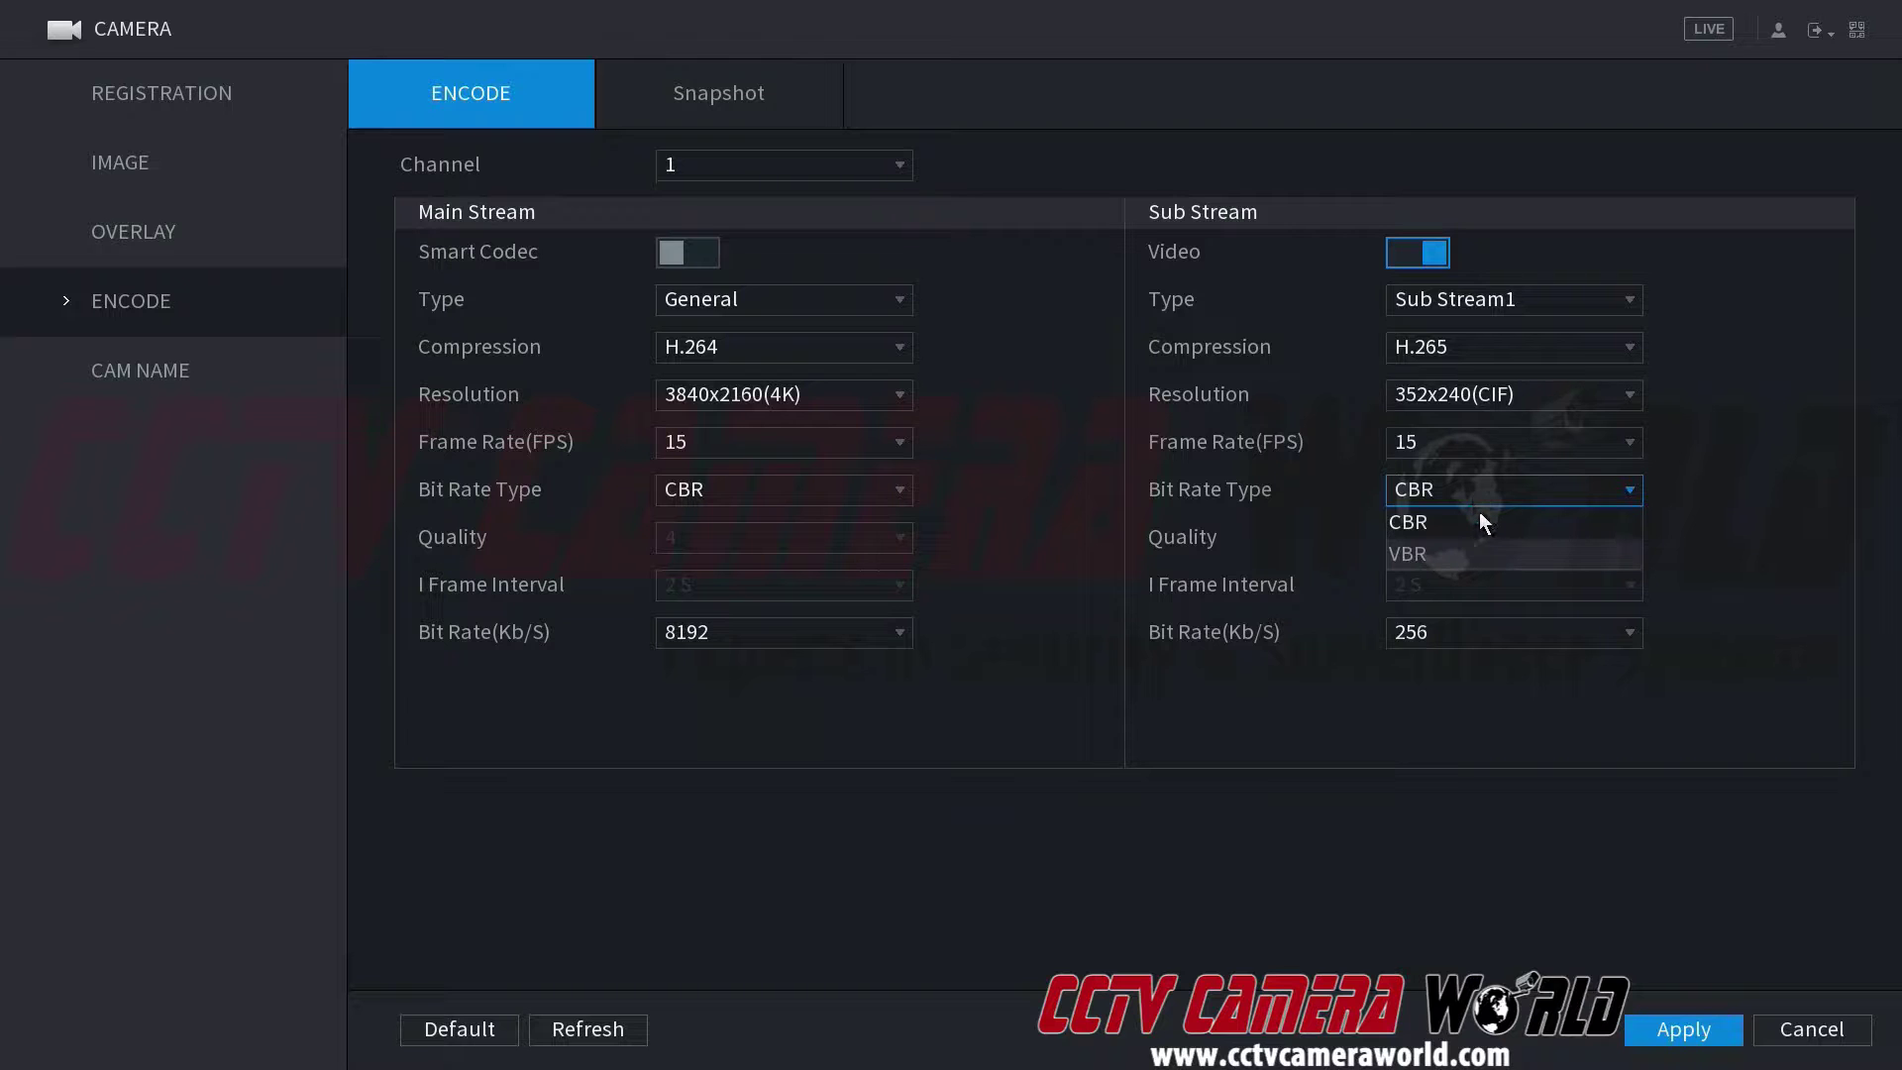
pyautogui.click(1476, 515)
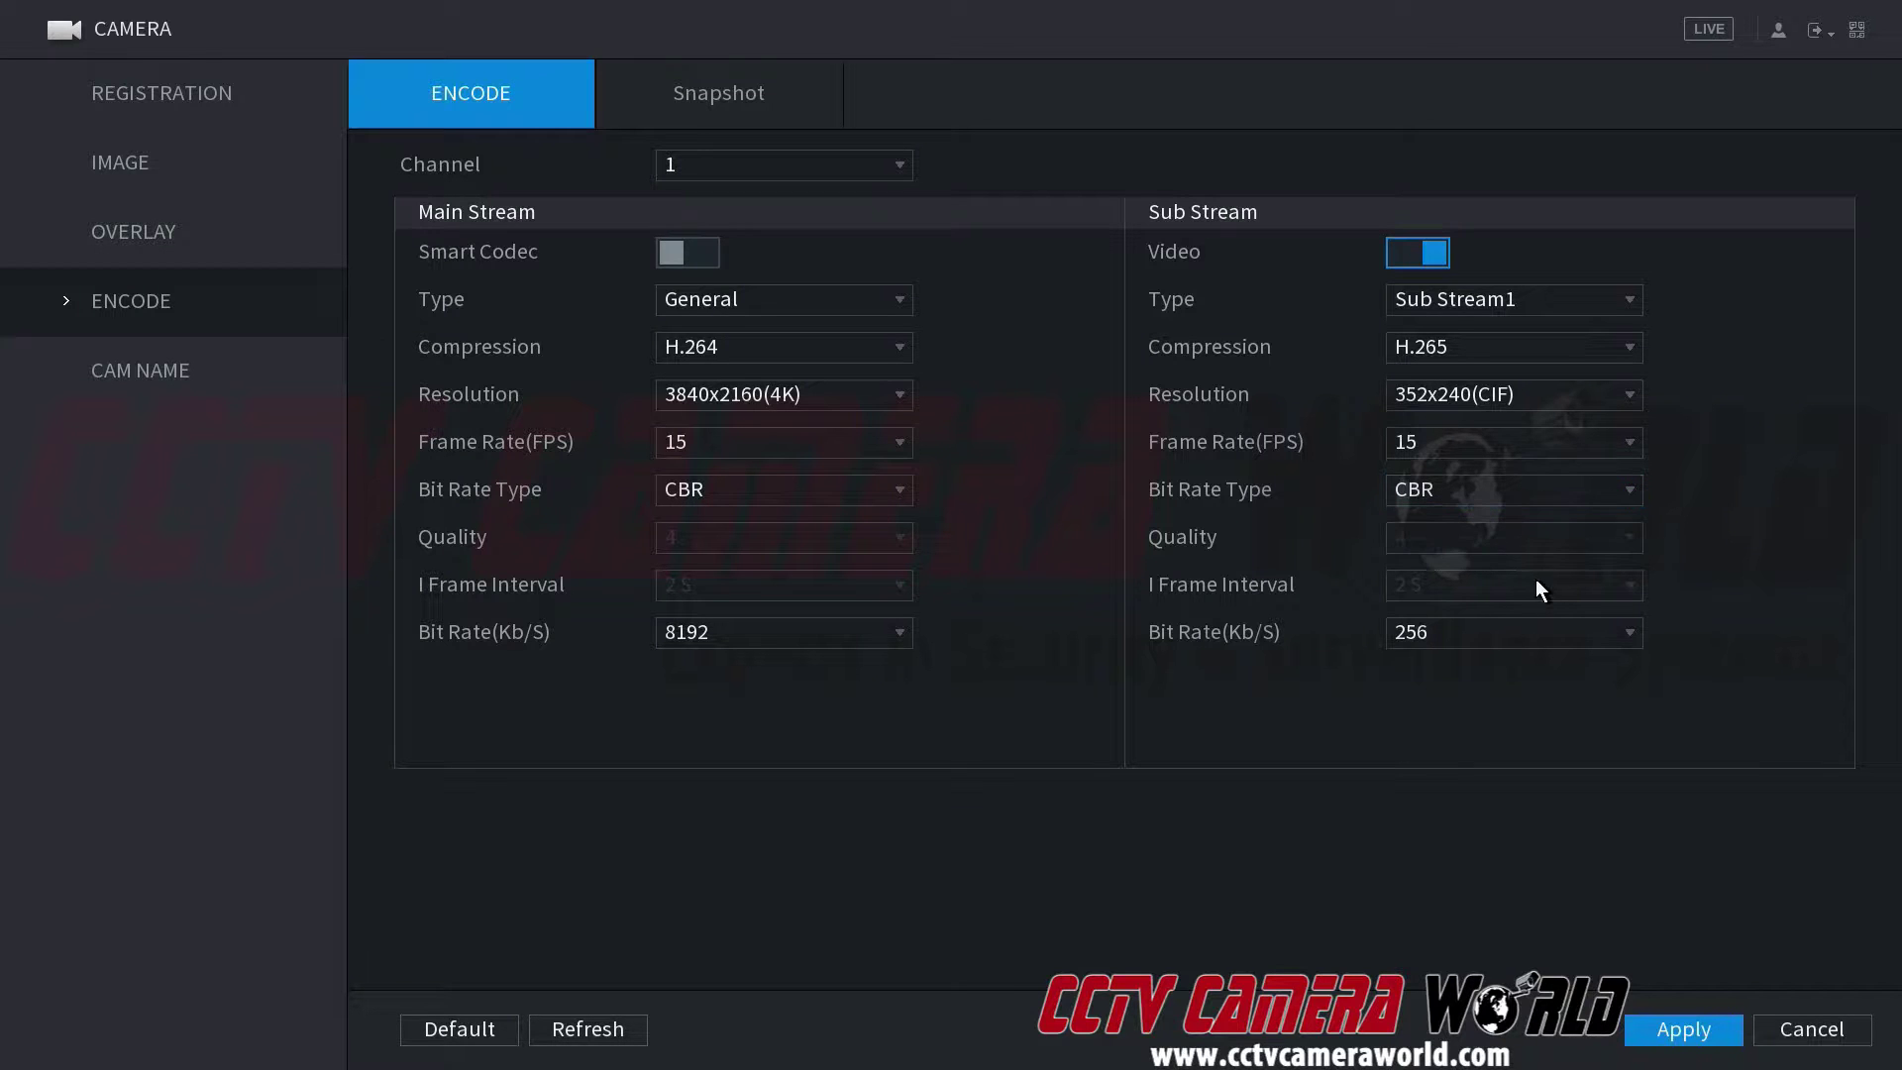
pyautogui.click(1472, 644)
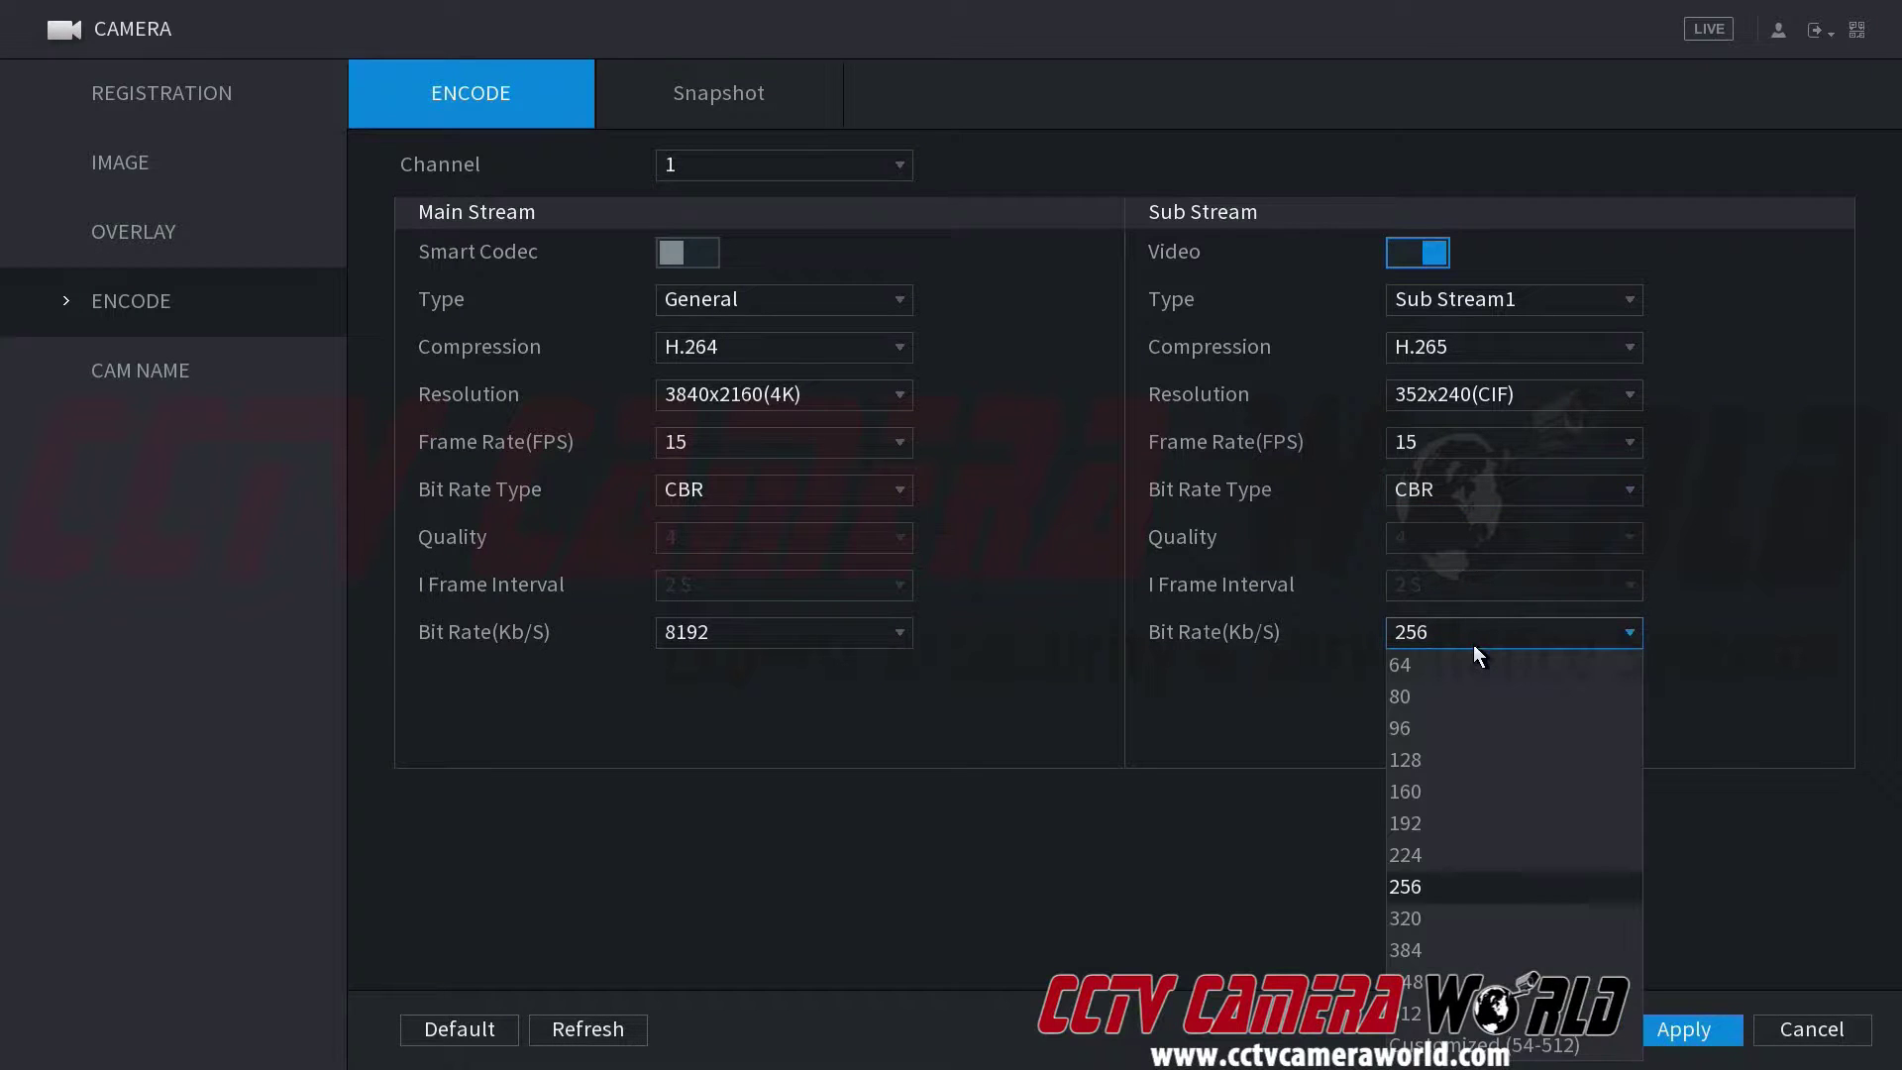
pyautogui.click(1706, 640)
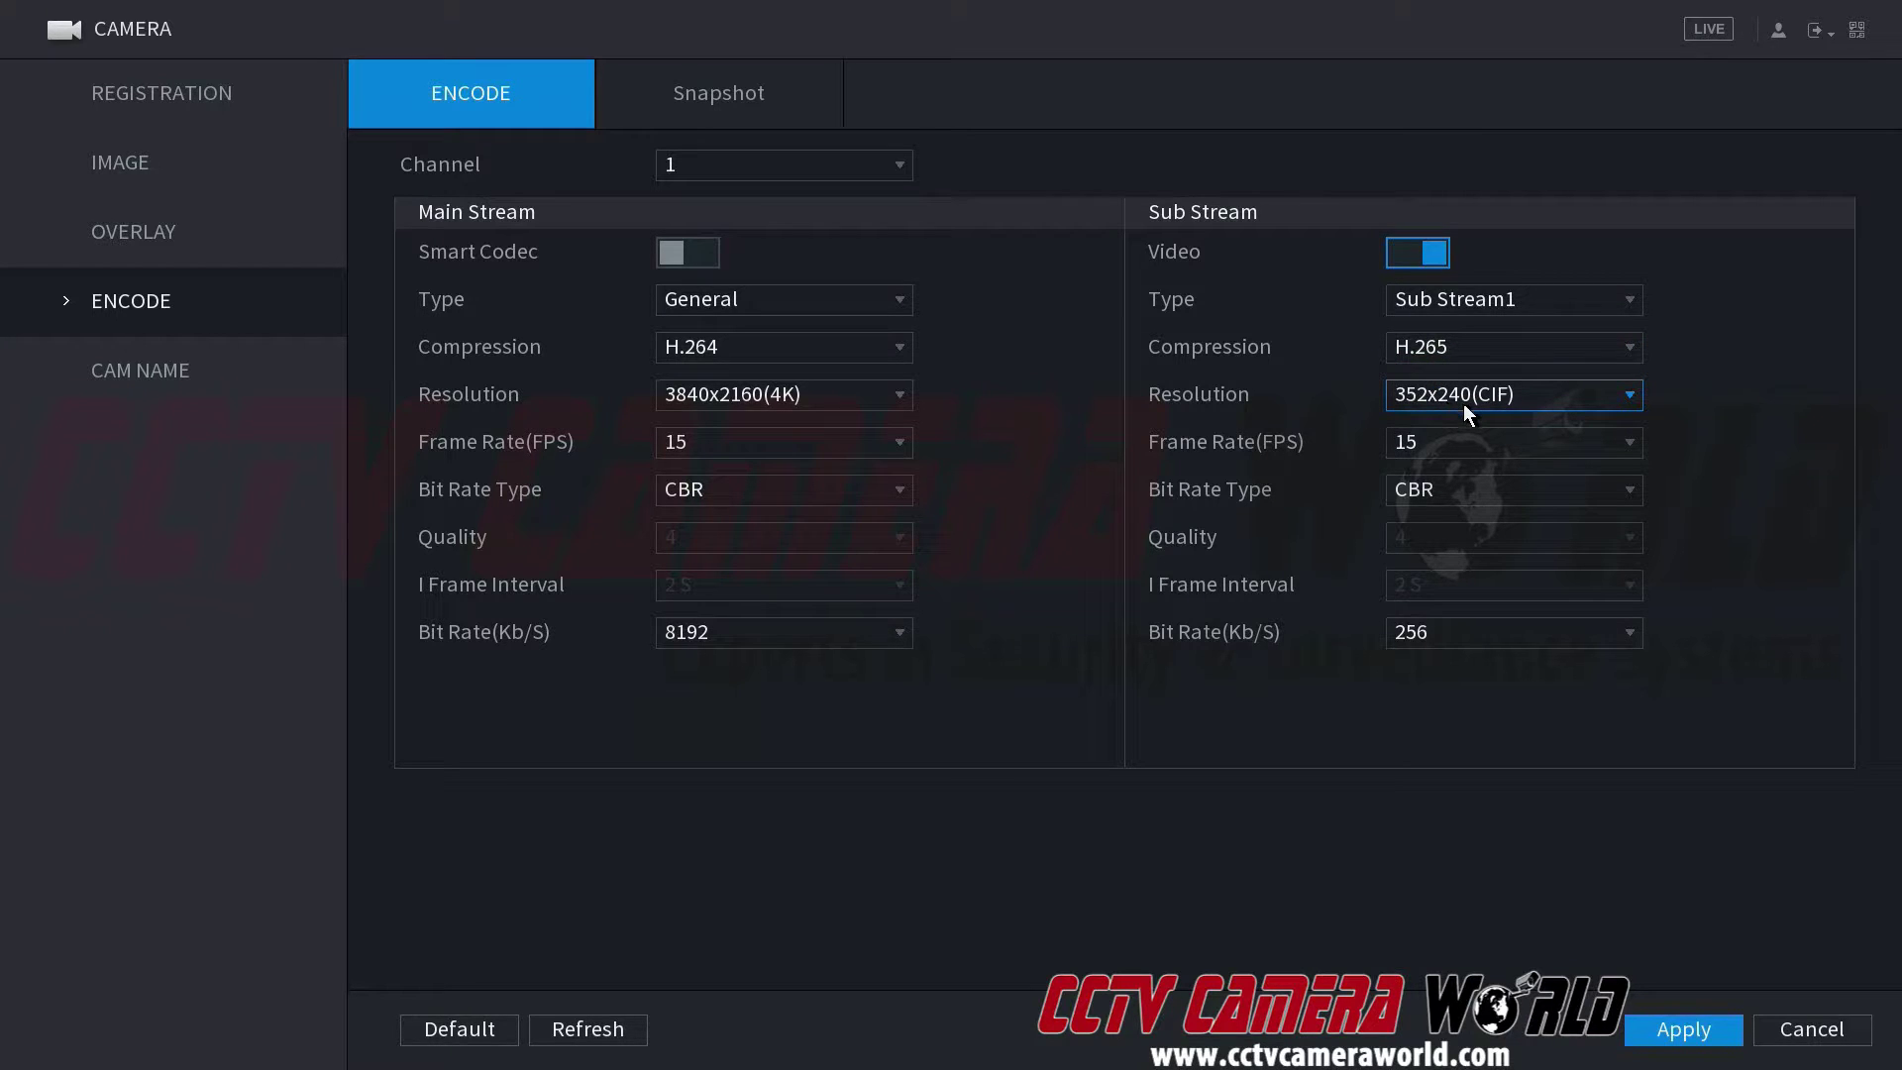
# - Select 128 Kb/s as the sub stream bit rate and apply the encode settings
pyautogui.click(1433, 633)
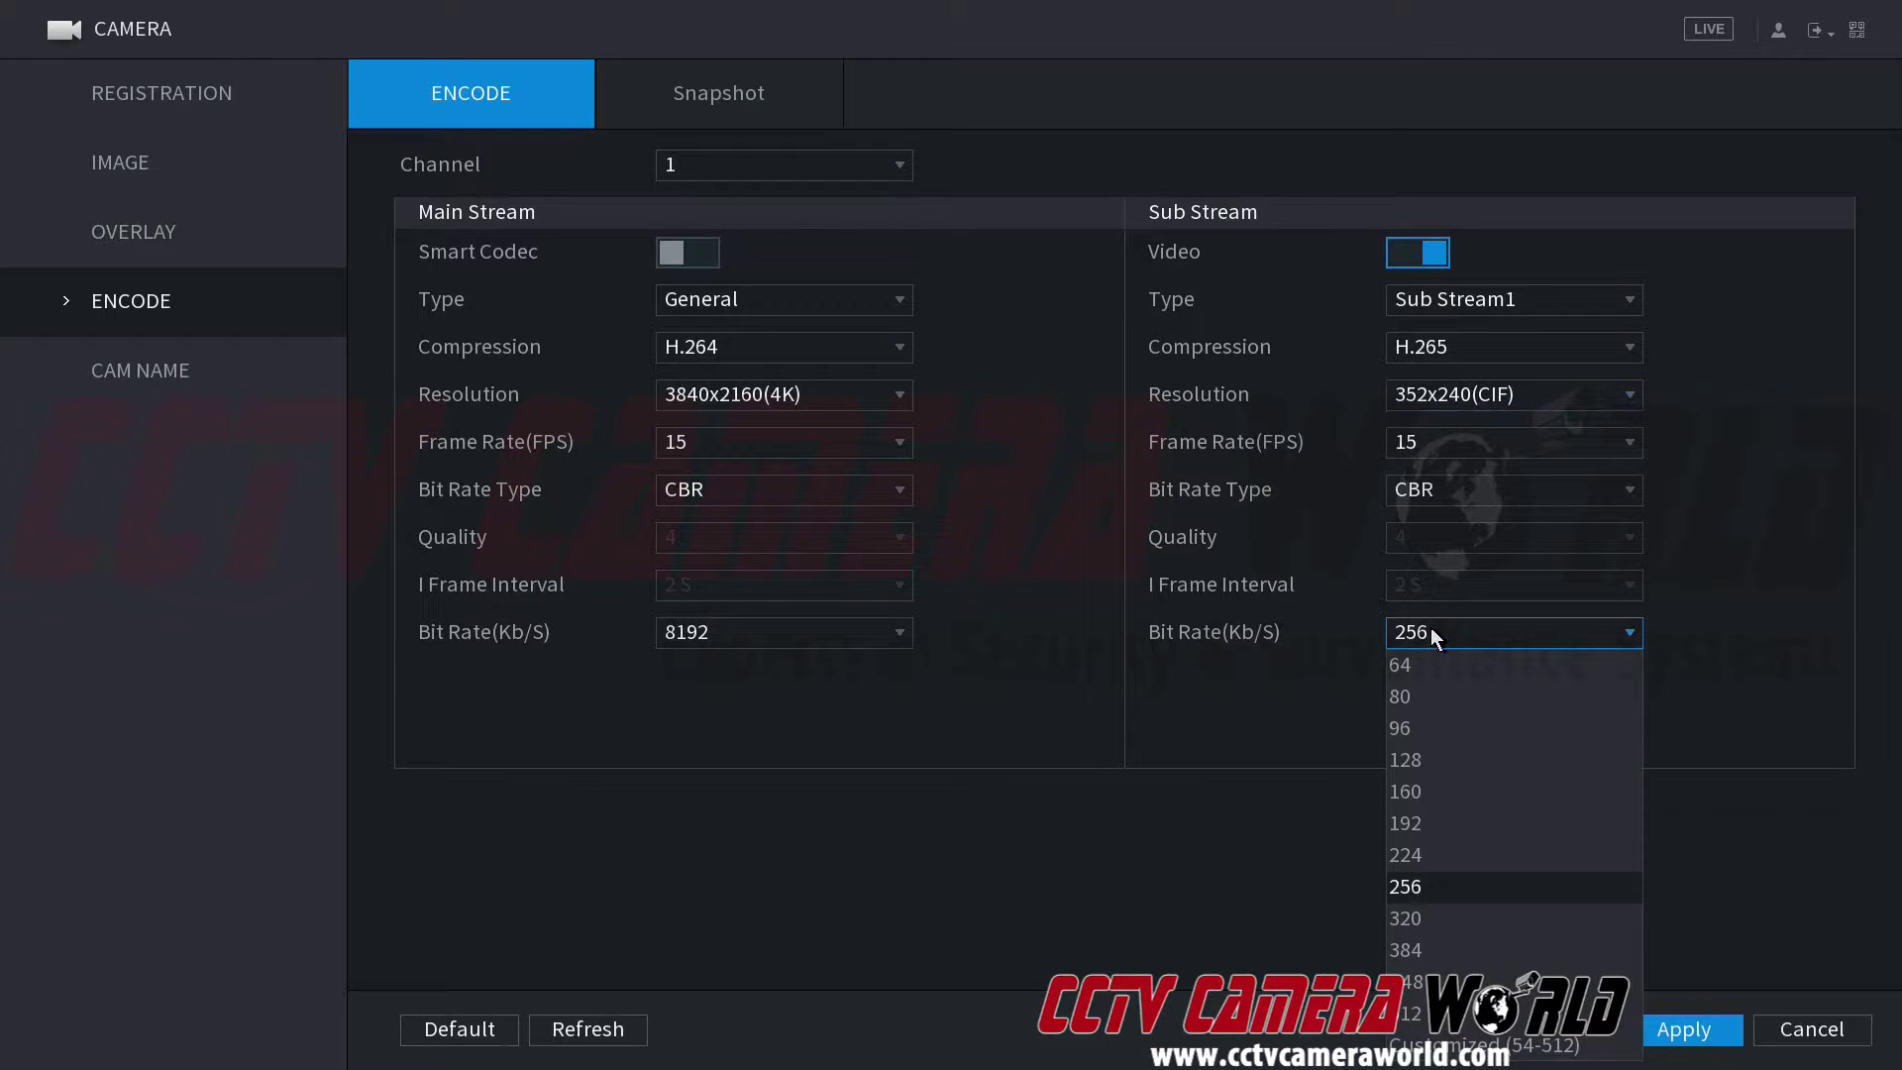
pyautogui.click(1506, 767)
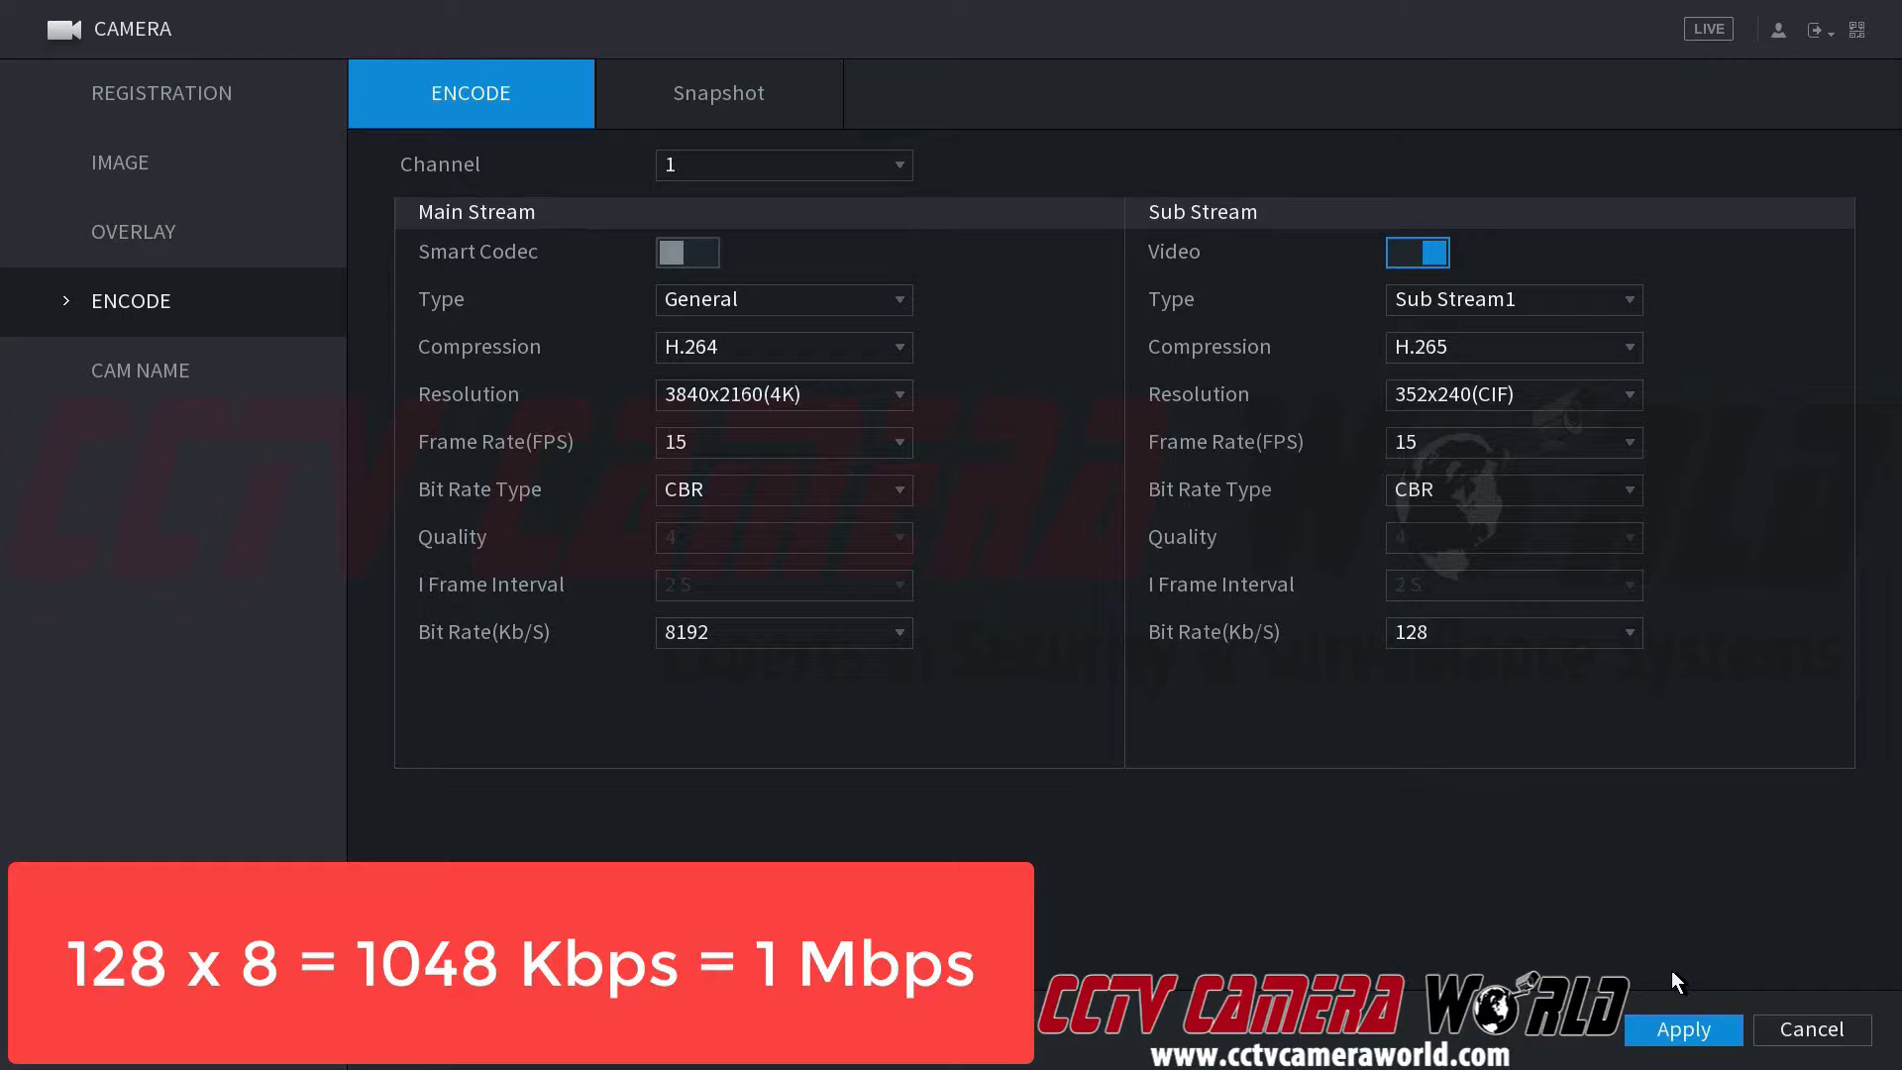
pyautogui.click(1688, 1027)
# - Leave the encode settings and return to the NVR main menu
pyautogui.rightClick(1496, 854)
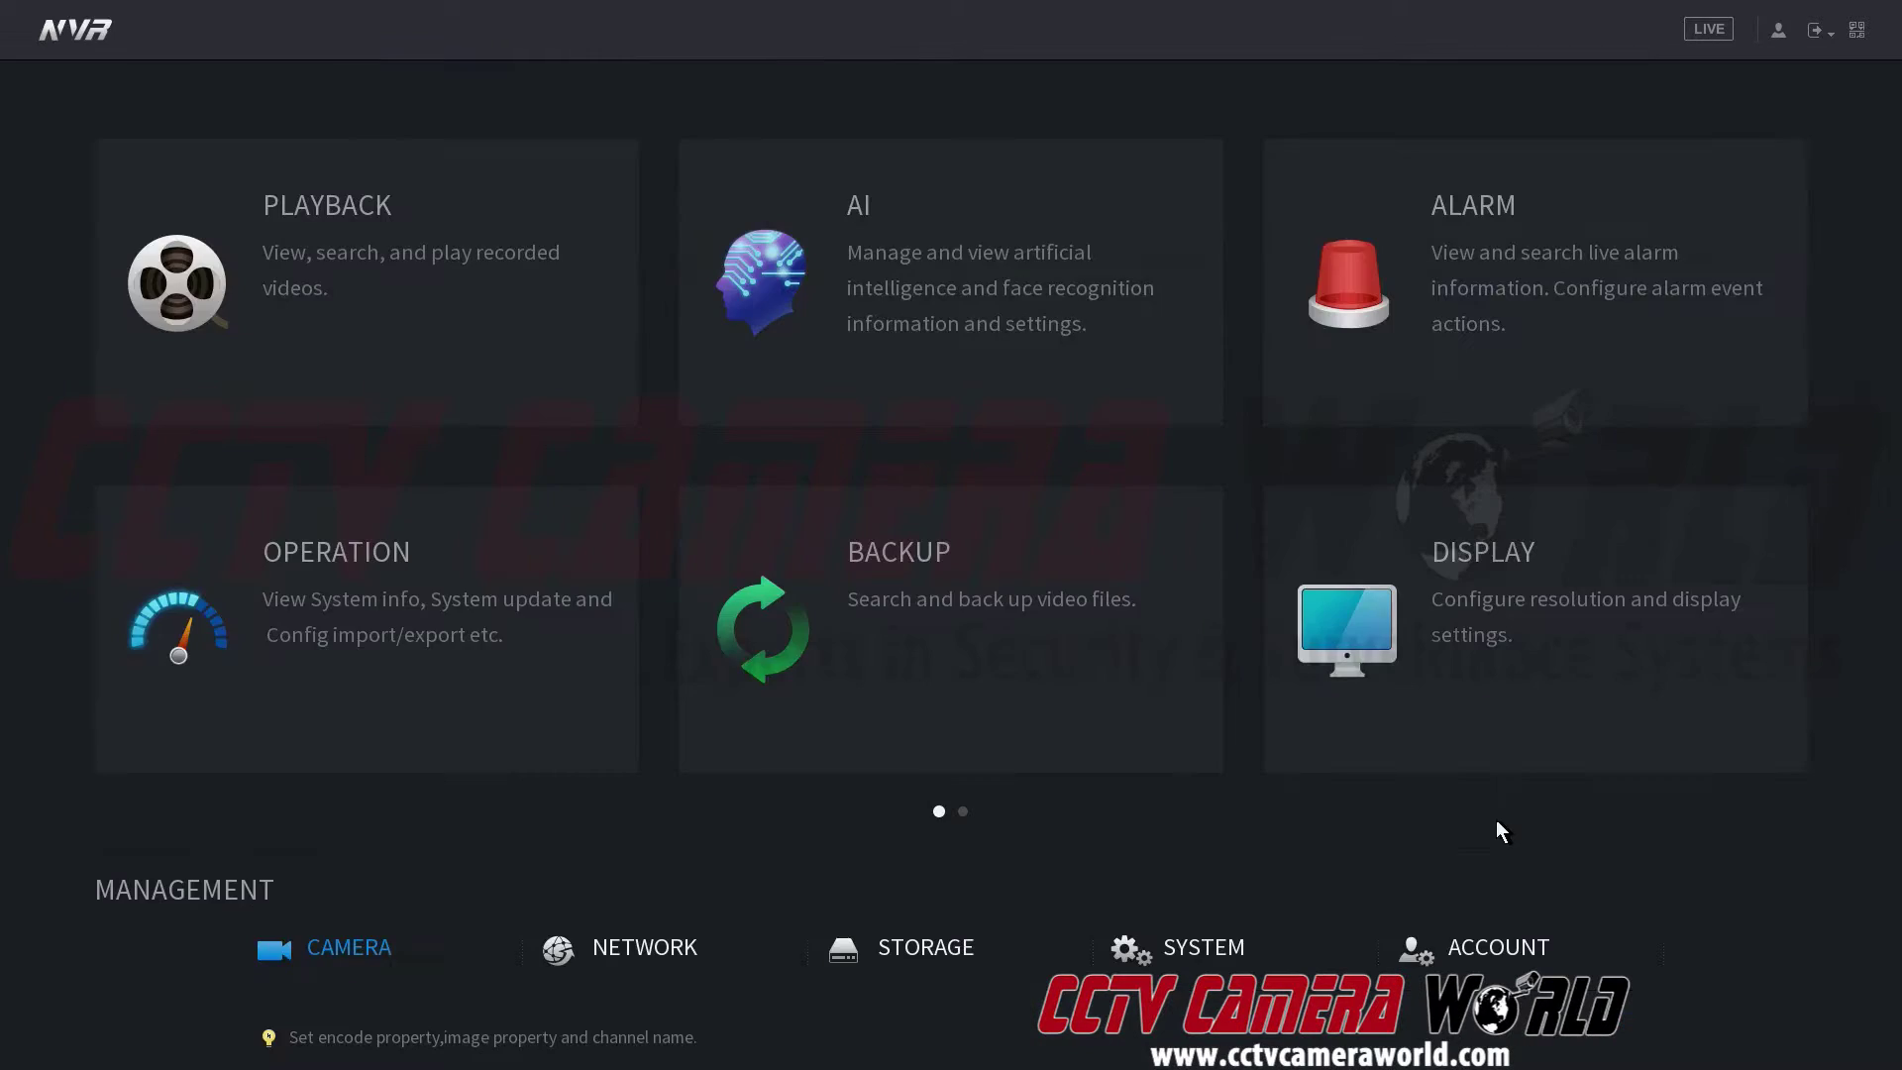